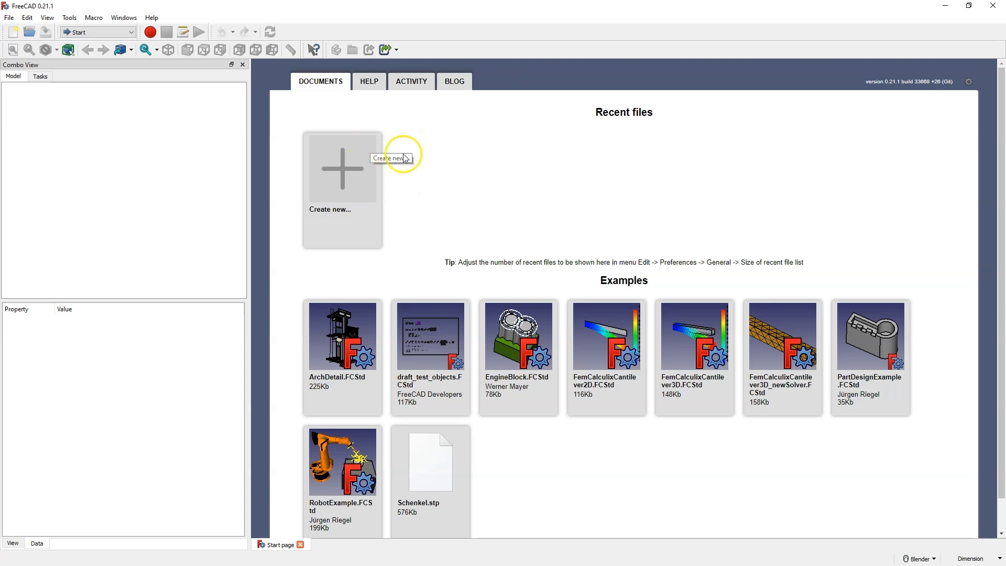
- Switch to the Part Design workbench
left_click(114, 33)
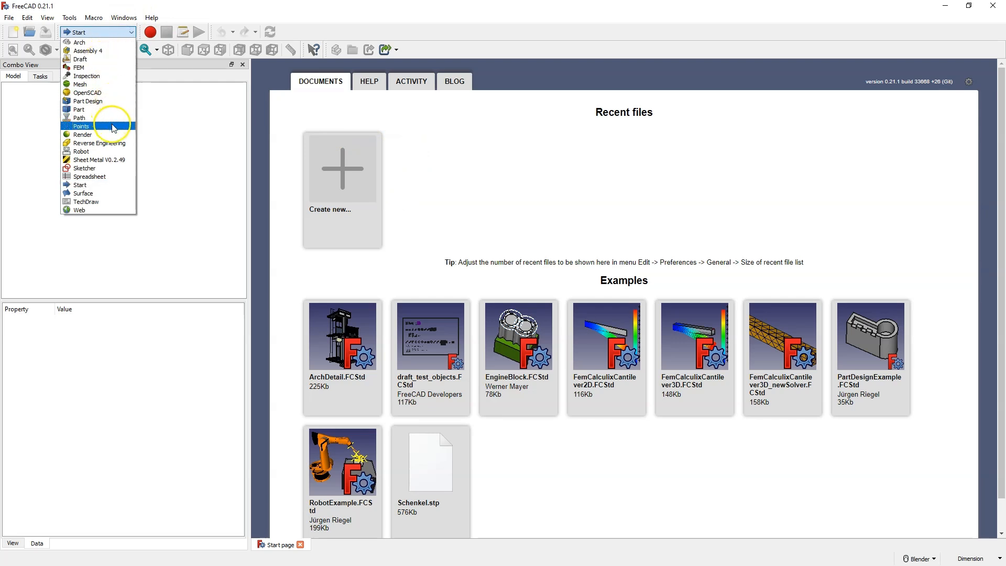
left_click(113, 77)
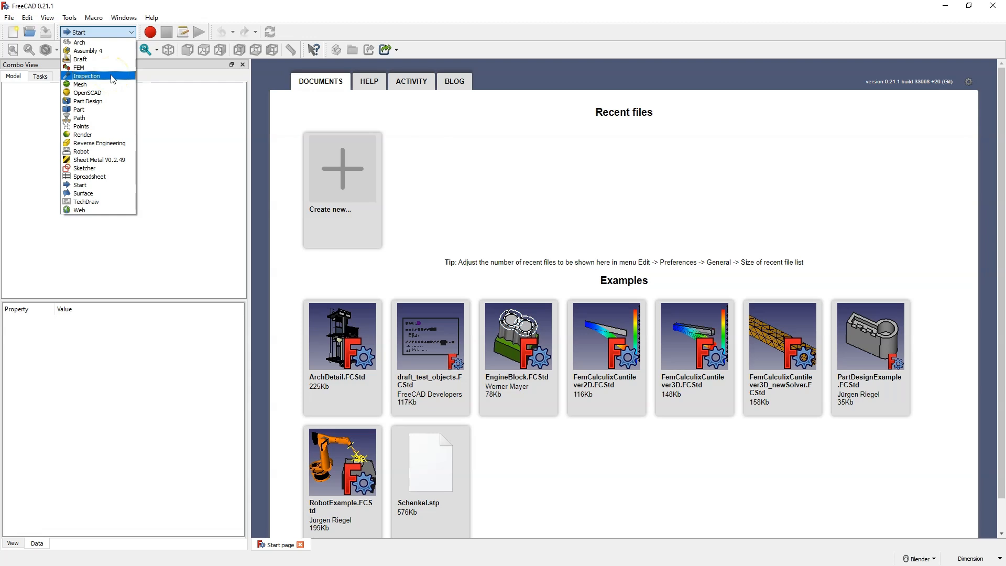
left_click(106, 107)
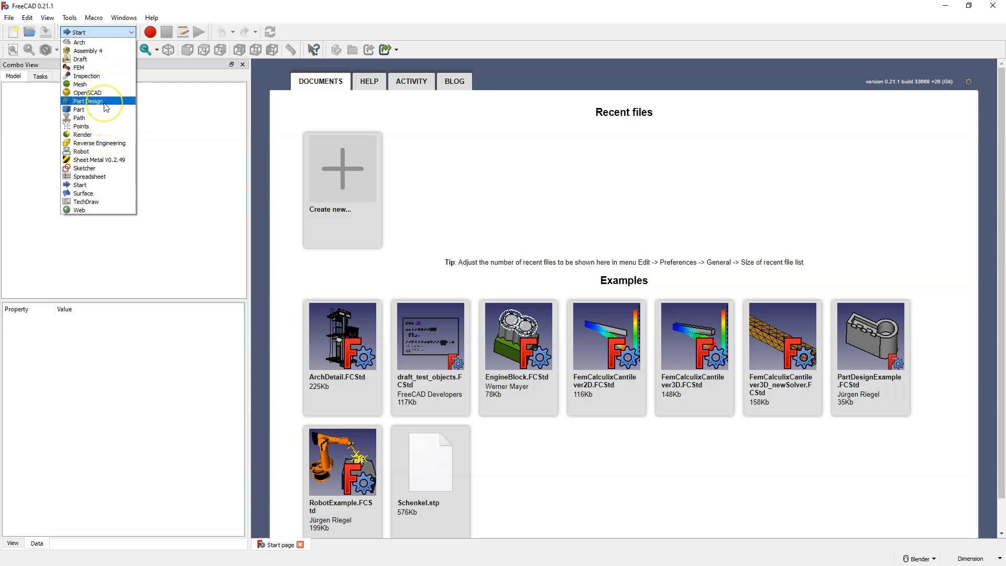
left_click(107, 122)
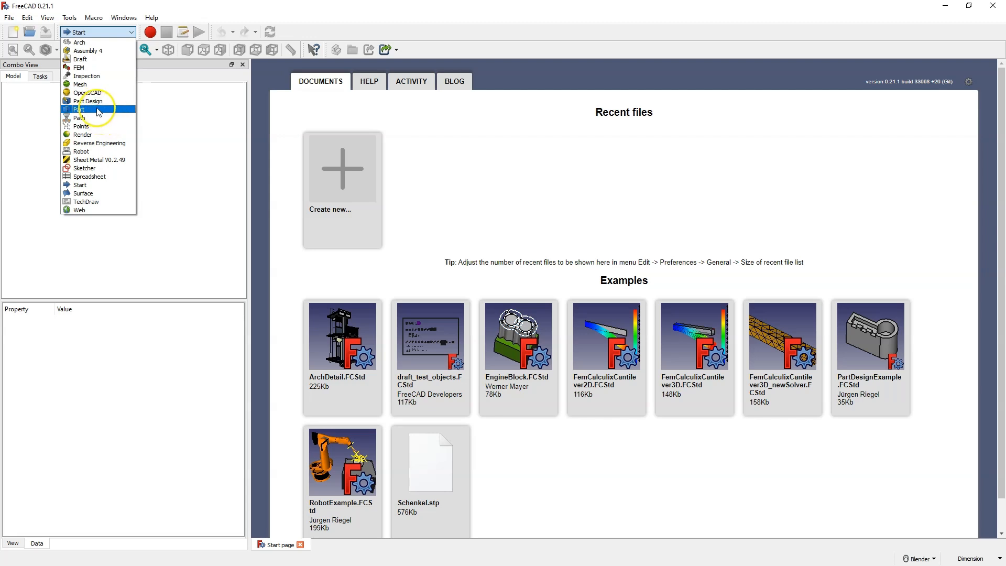
left_click(95, 107)
left_click(97, 108)
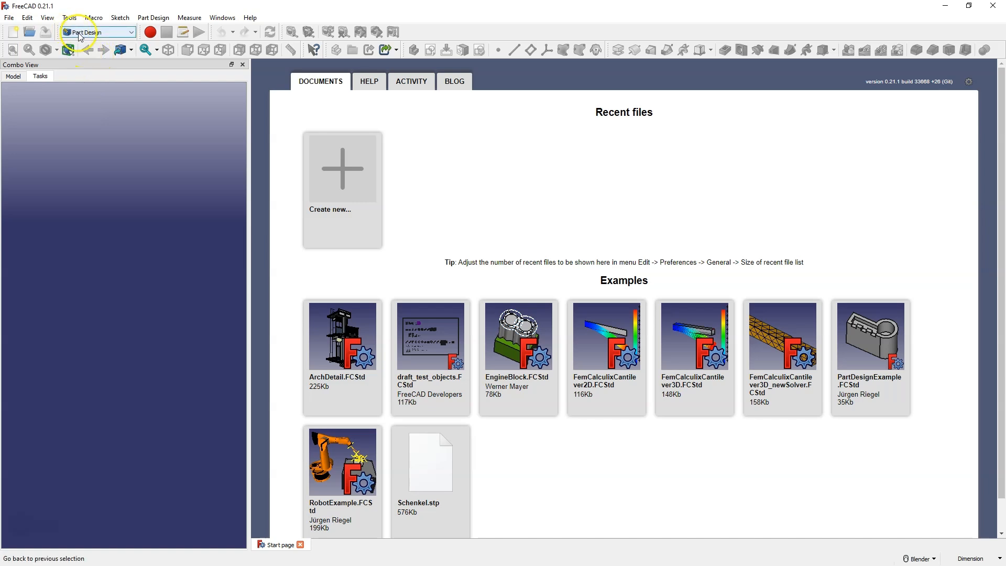
- Create a new document and select it in the model tree
left_click(355, 168)
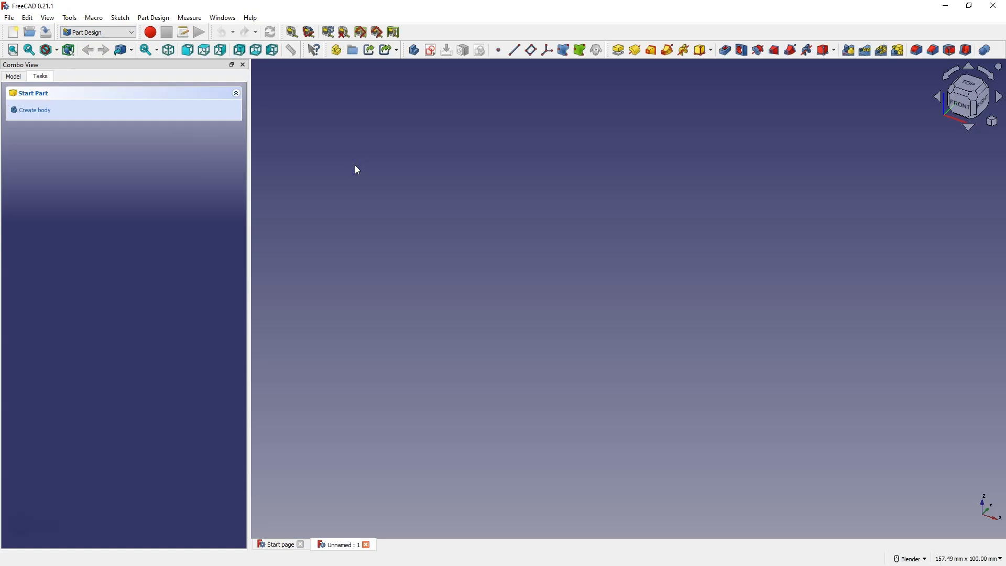
left_click(14, 76)
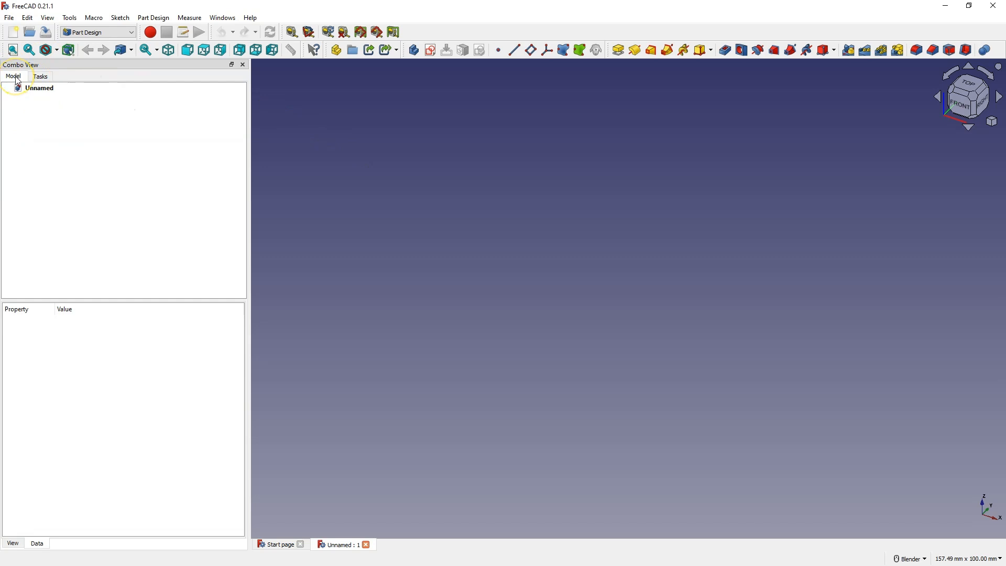
left_click(43, 87)
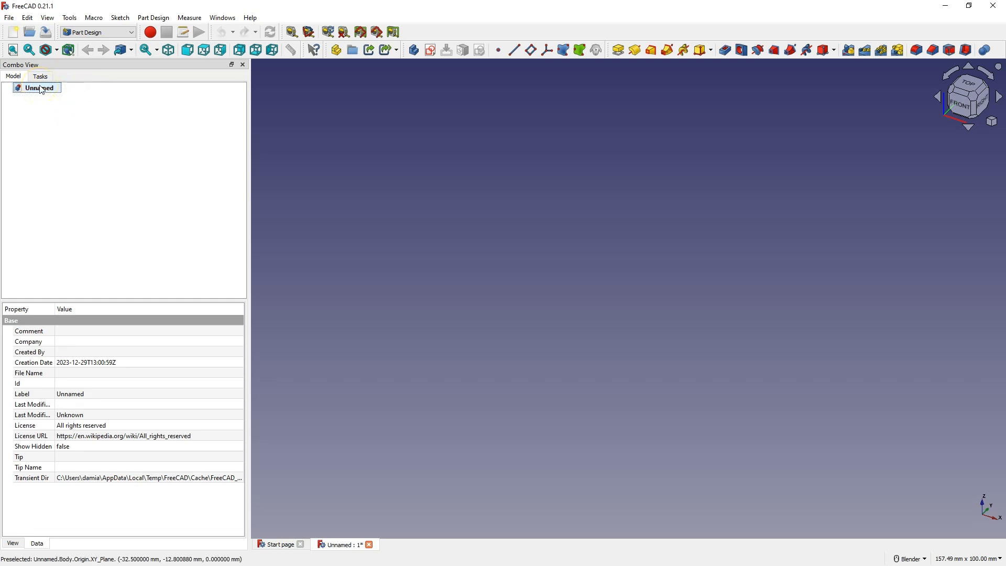
- Start a sketch on the XY plane, draw a rectangle about 51 mm wide in the upper-right quadrant, and close the sketch
left_click(430, 50)
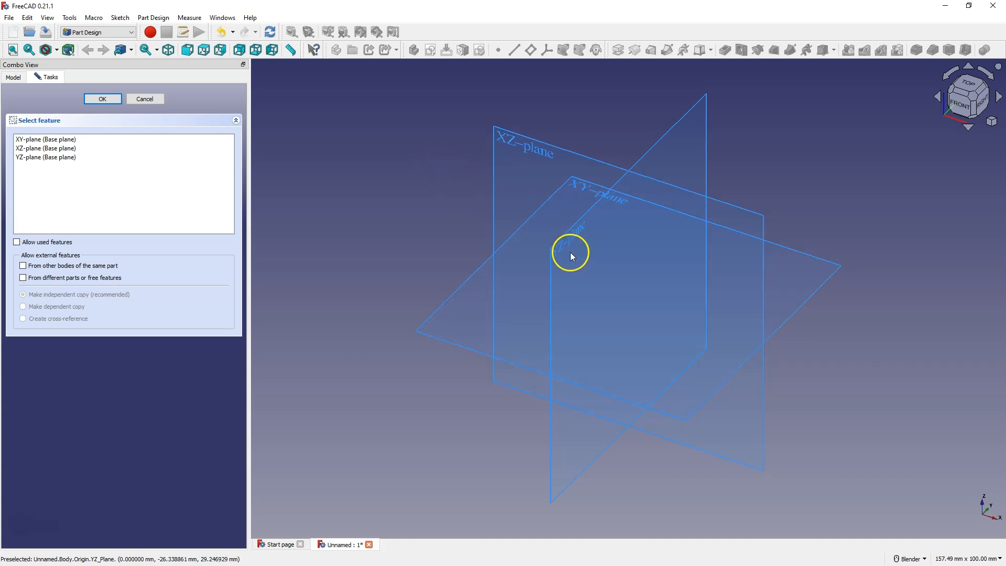
left_click(573, 186)
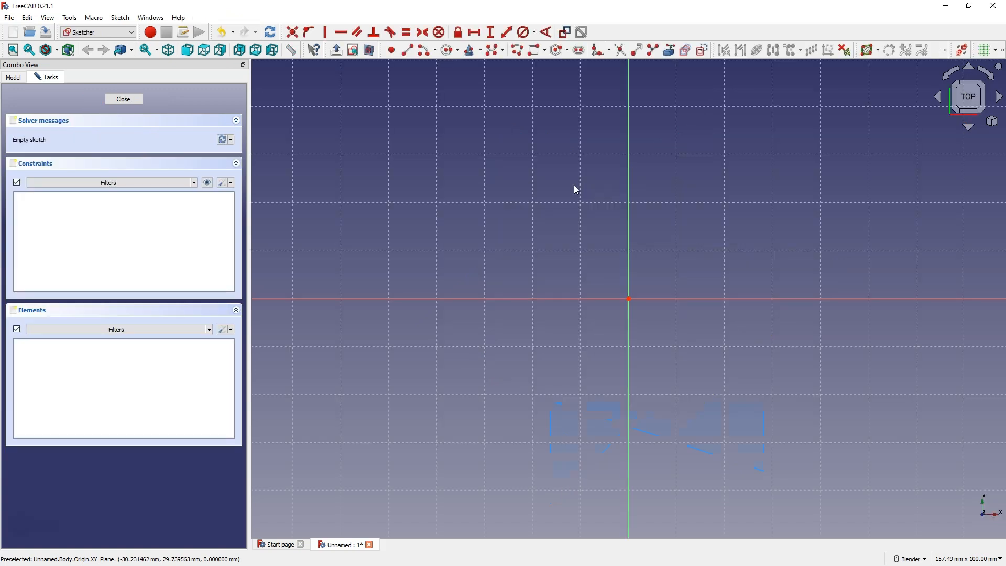
left_click(533, 49)
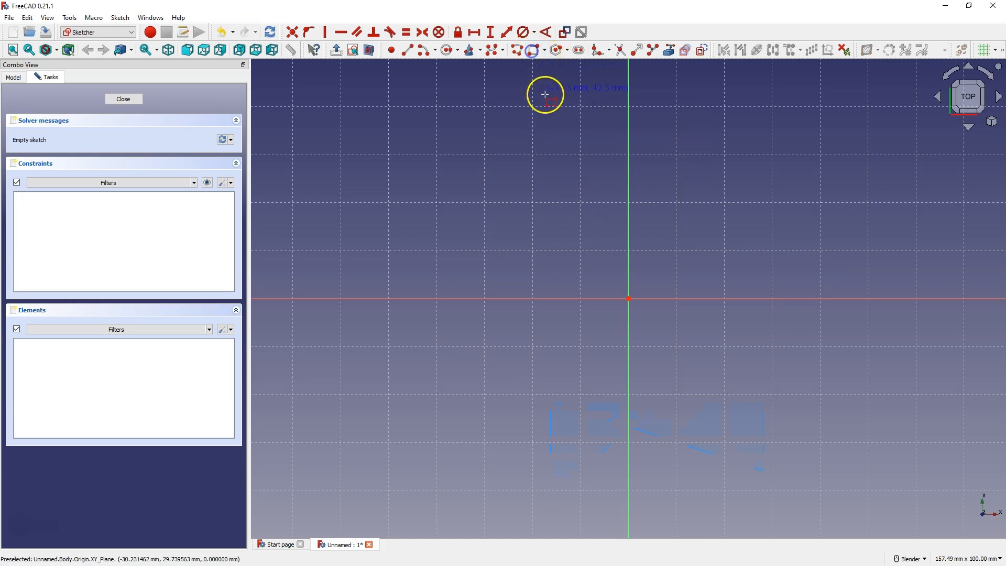
left_click(659, 278)
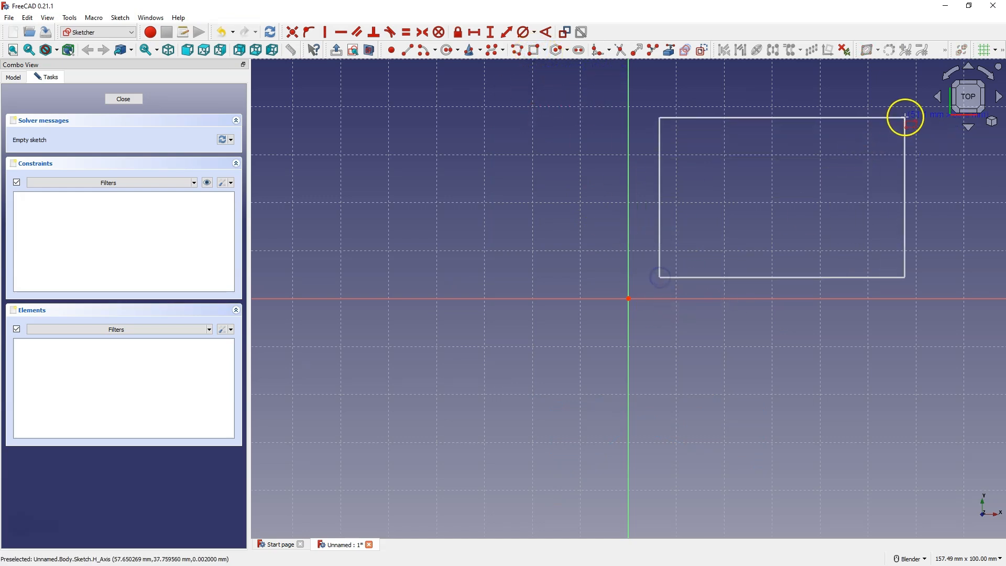
left_click(904, 116)
right_click(596, 205)
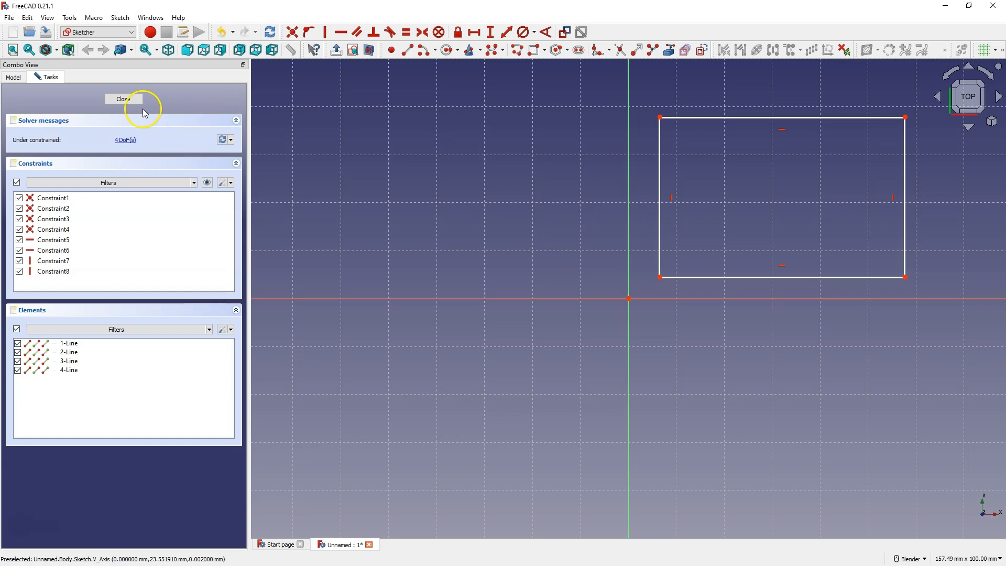
left_click(123, 99)
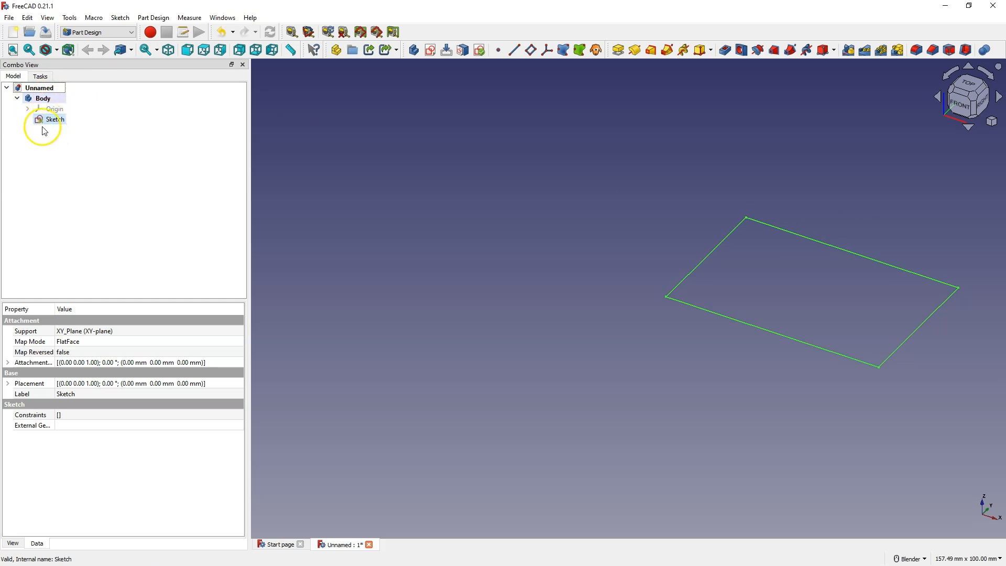
- Delete the body together with its rectangle sketch
left_click(43, 97)
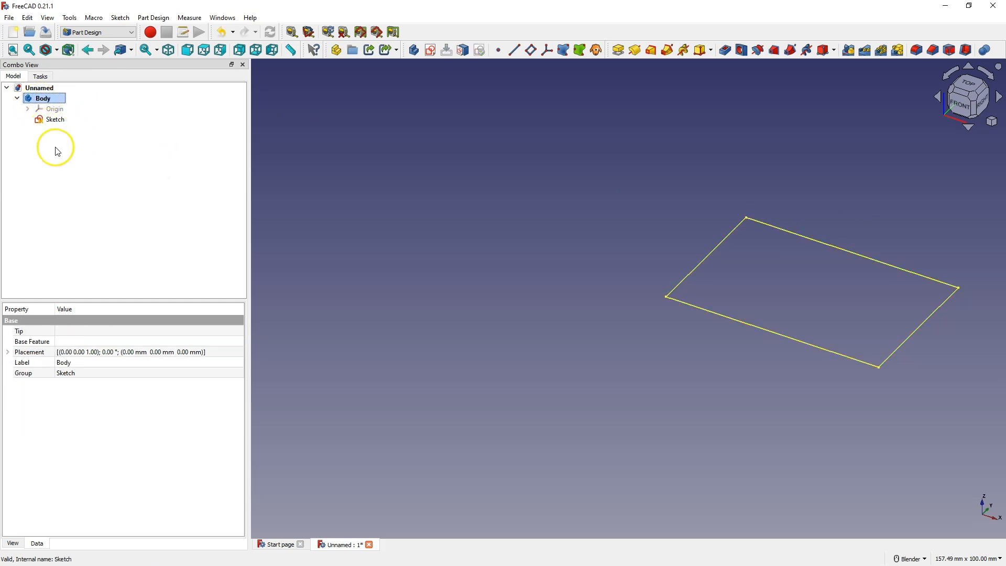
key("Delete")
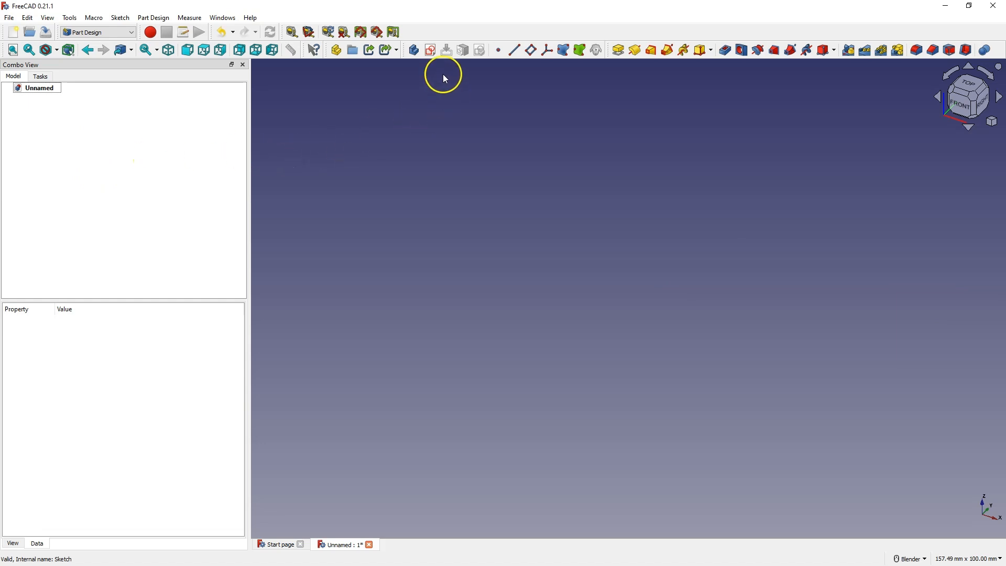
- Create a new body and sketch a rectangle on its XY plane in the upper-right quadrant, clear of the axes
left_click(415, 52)
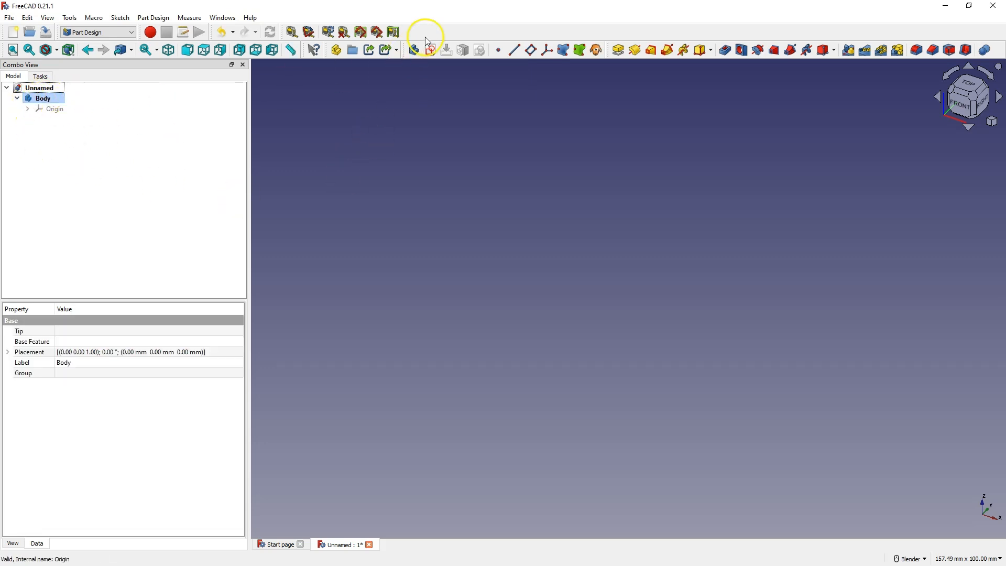
left_click(431, 56)
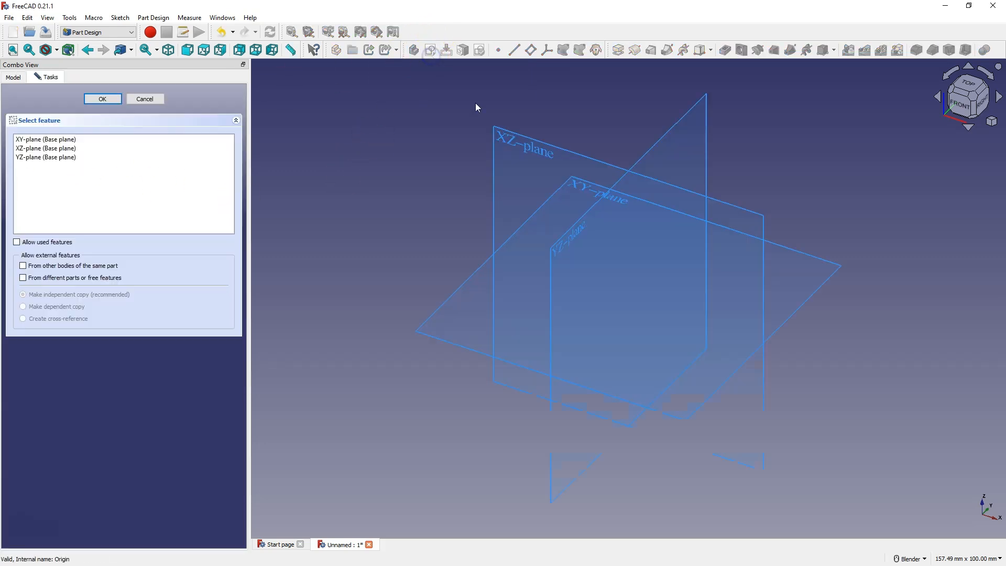
left_click(577, 183)
left_click(534, 49)
left_click(657, 248)
left_click(865, 108)
left_click(130, 105)
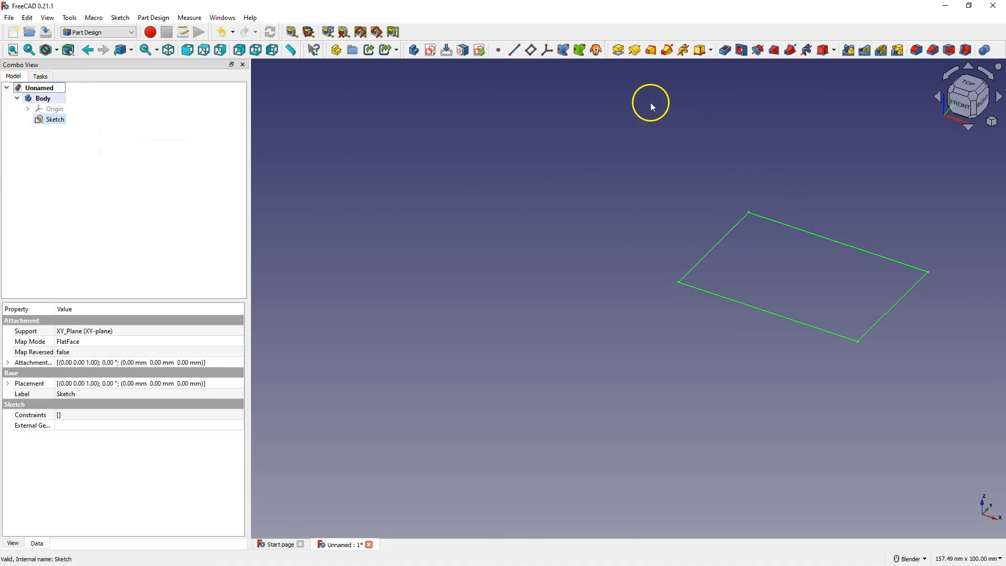
- Pad the rectangle sketch 10 mm and collapse the body in the model tree
left_click(618, 50)
left_click(102, 99)
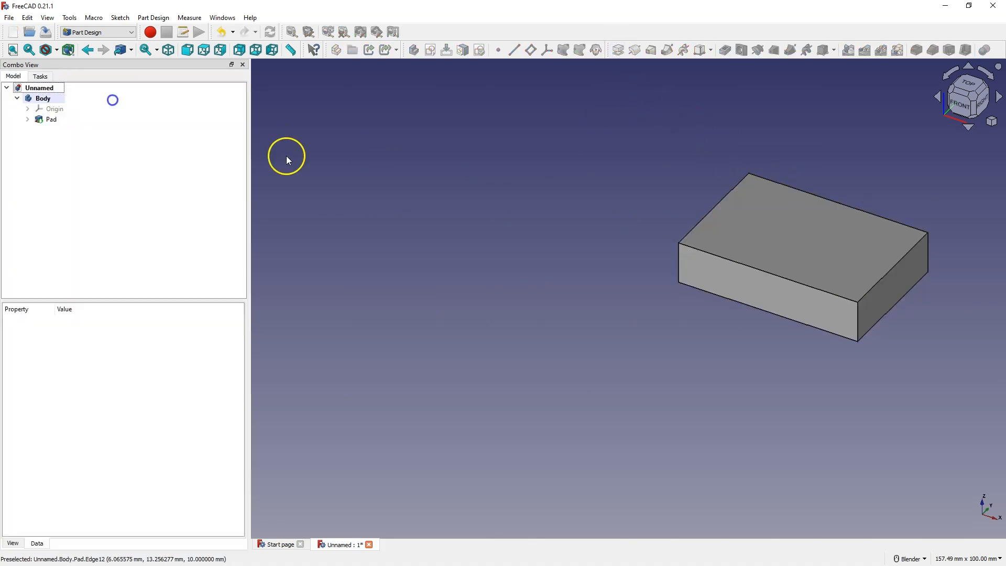
left_click(19, 100)
left_click(17, 99)
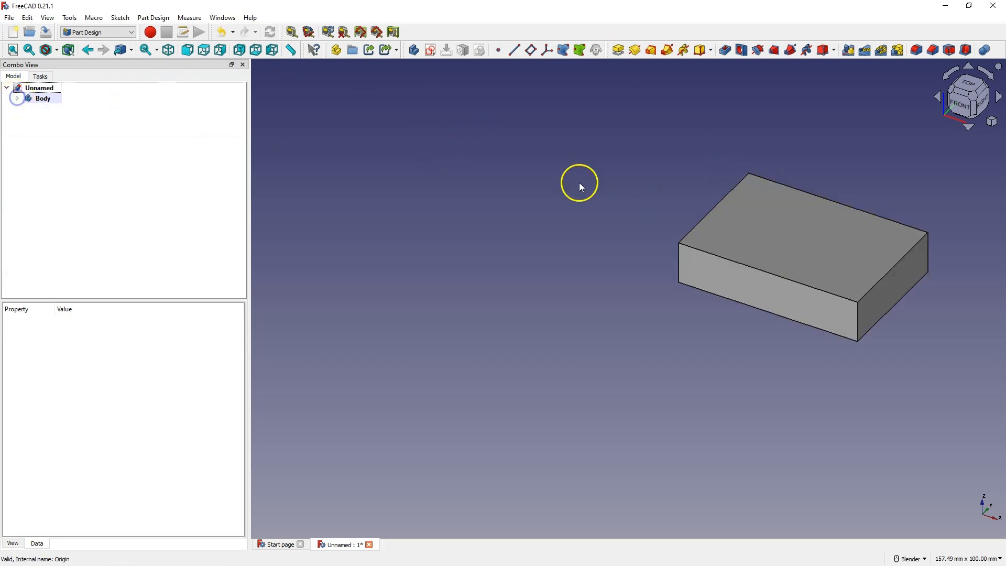
- Create a second body and sketch a smaller rectangle on its XY plane in the lower-left quadrant
left_click(41, 99)
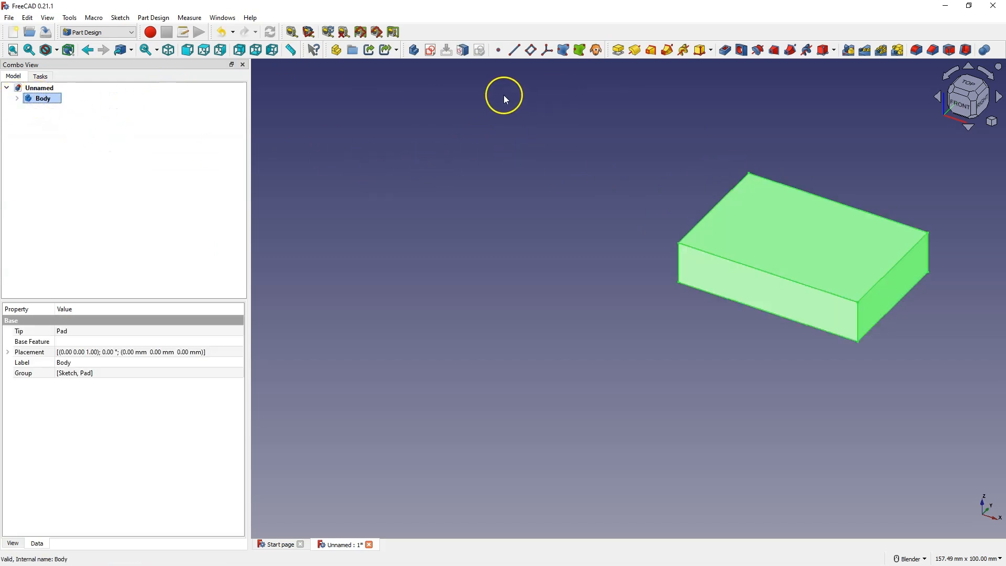
left_click(413, 50)
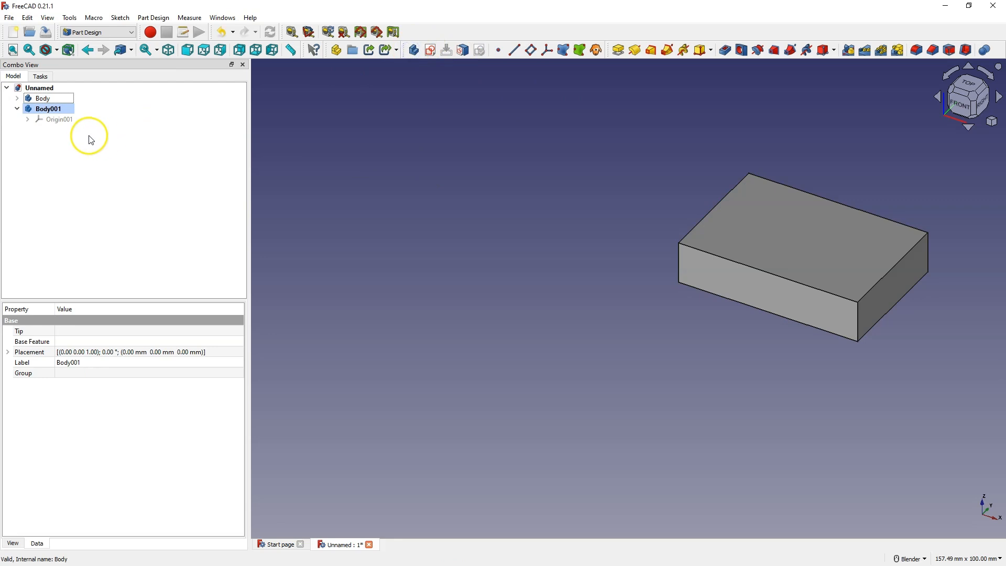
left_click(430, 51)
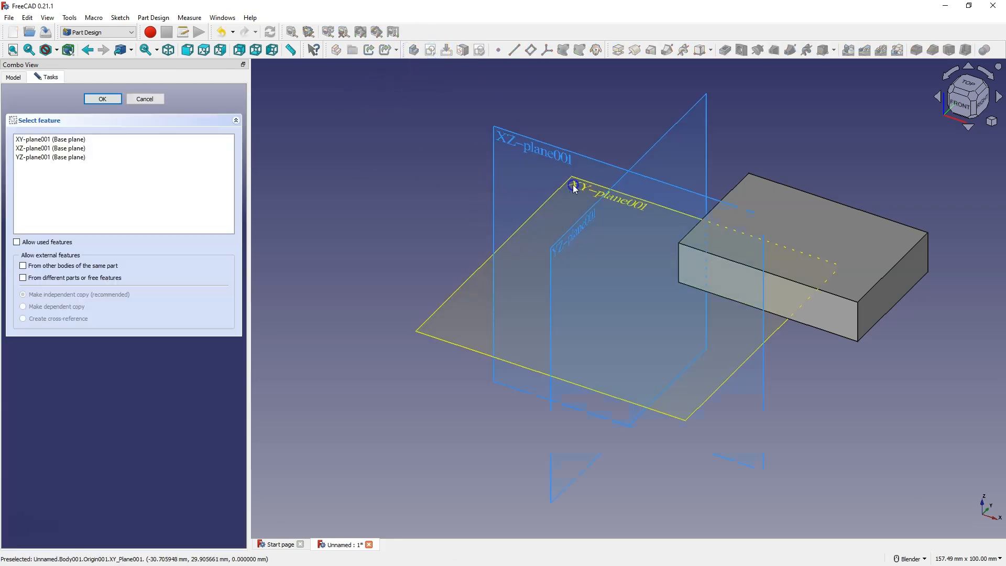
left_click(573, 176)
left_click(534, 49)
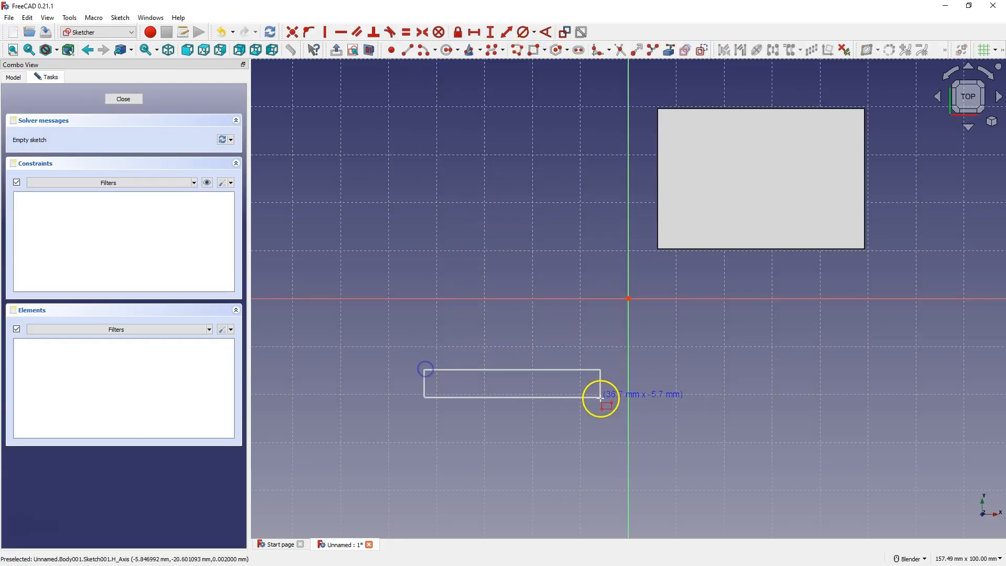
left_click(609, 434)
left_click(124, 99)
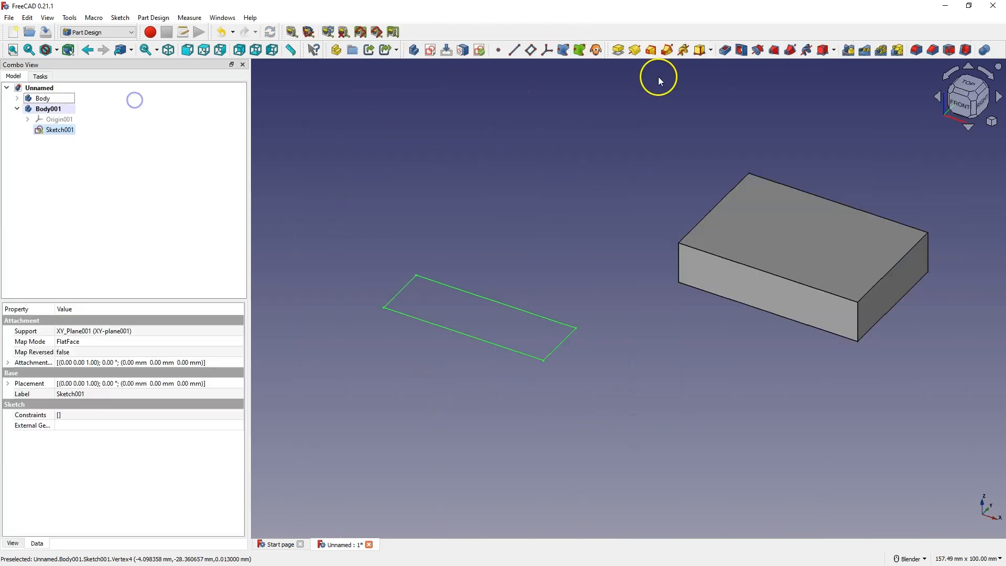
- Pad the second body's rectangle 10 mm
left_click(617, 51)
left_click(98, 99)
- Select the two bodies alternately in the model tree to compare which solid belongs to each
left_click(43, 99)
left_click(44, 108)
left_click(43, 98)
left_click(45, 109)
left_click(43, 99)
left_click(45, 108)
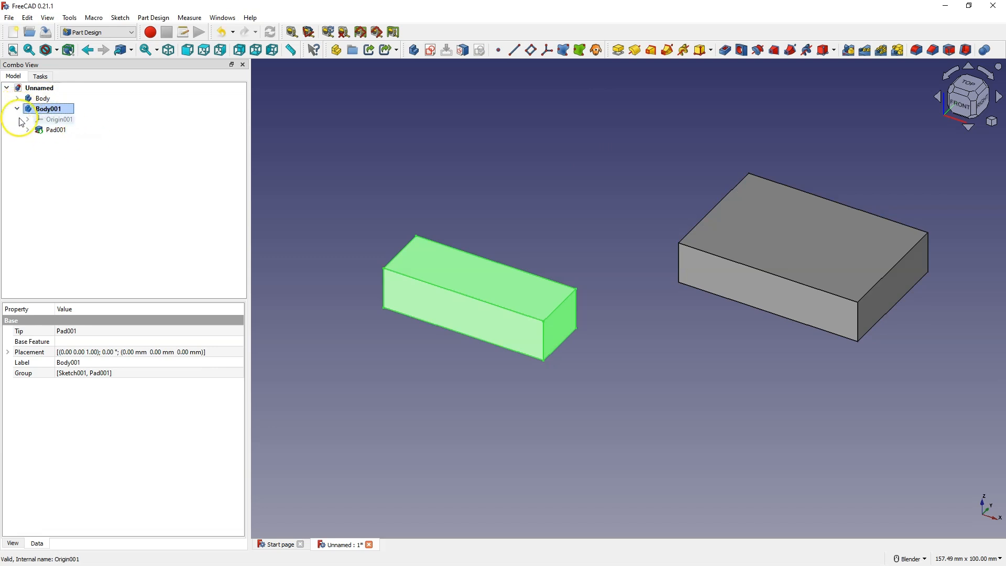
- Make the first body active, and switch the active body back to the second one
left_click(16, 109)
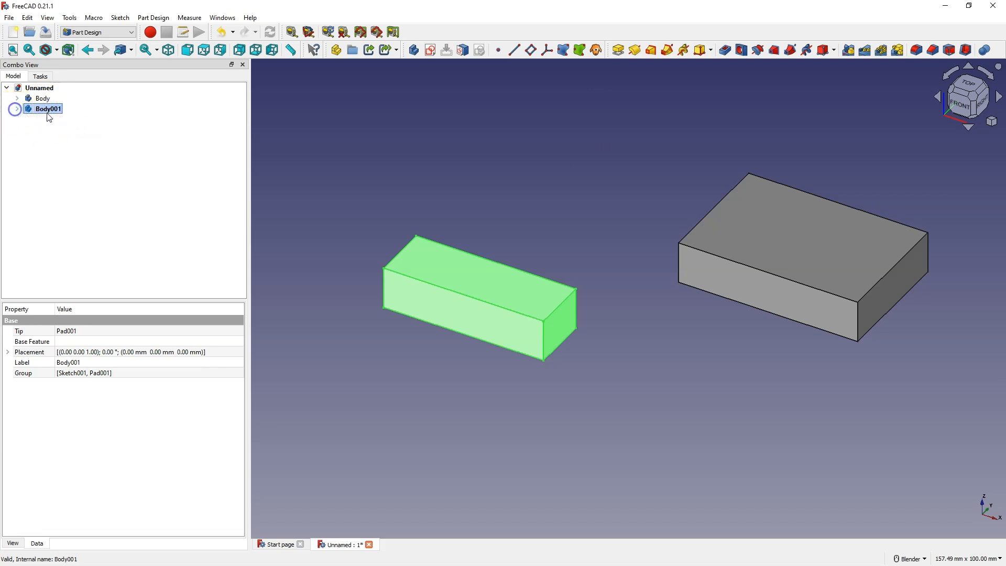
double_click(42, 102)
left_click(41, 99)
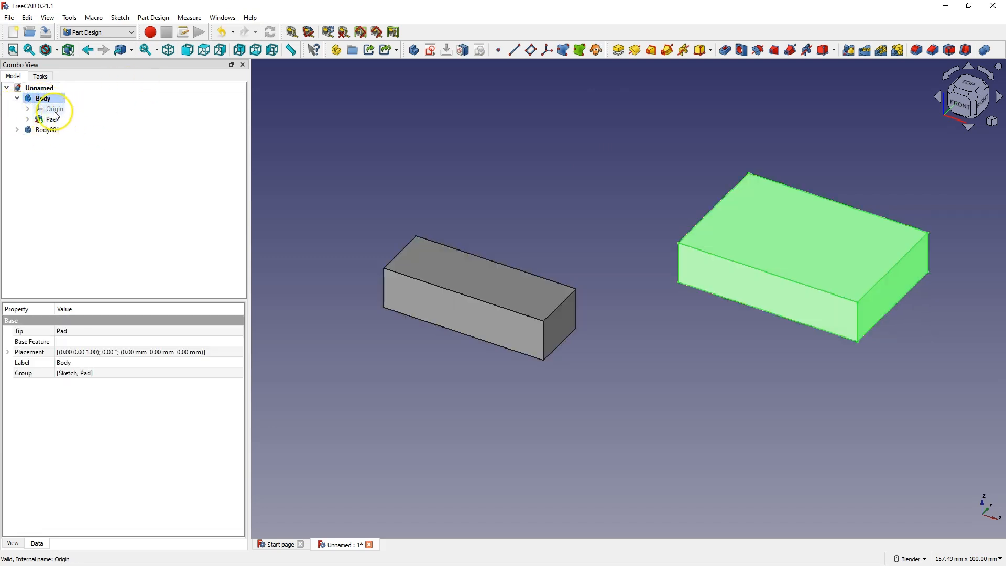
double_click(51, 130)
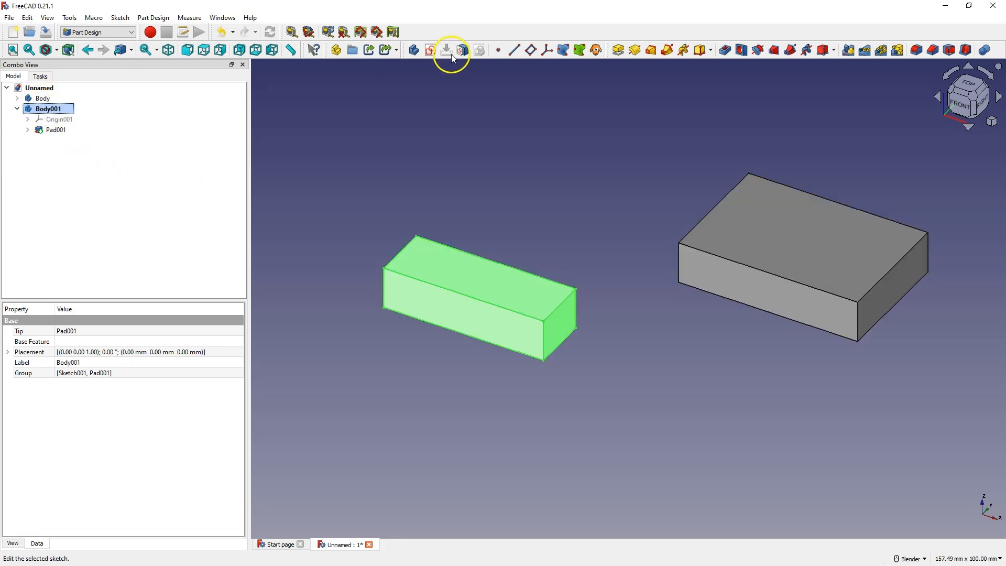
- Add another sketch on the second body's XY plane with a rectangle in the upper-left quadrant, separate from the existing solid
left_click(431, 50)
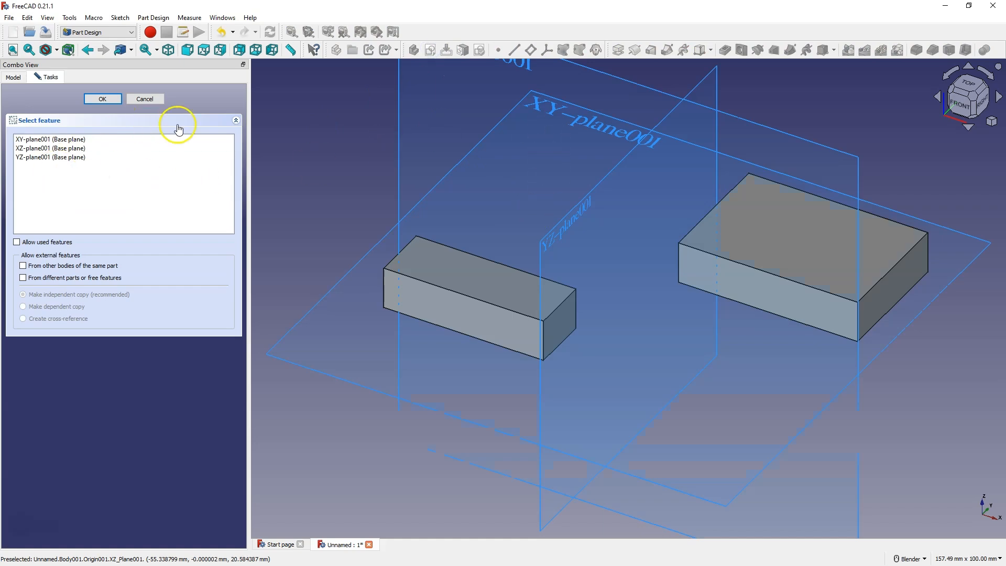
left_click(558, 107)
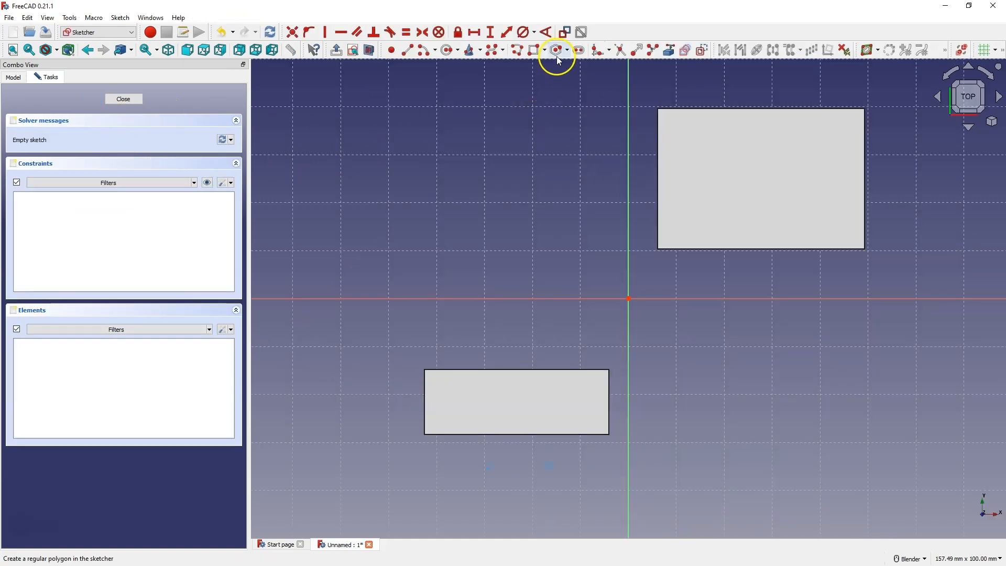
left_click(534, 50)
left_click(375, 161)
left_click(549, 266)
left_click(123, 98)
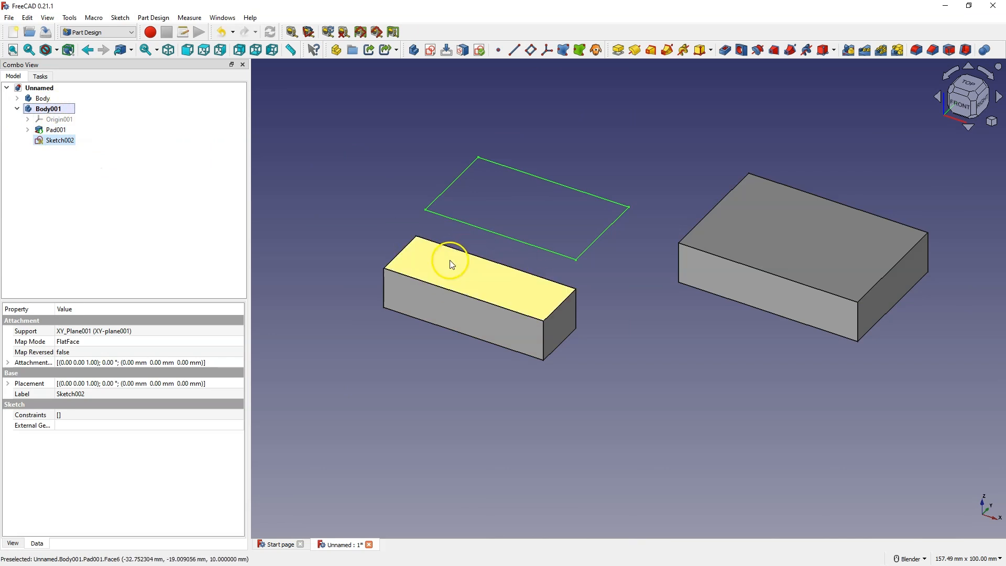
- Try to pad the detached rectangle sketch in the second body by 10 mm
left_click(616, 52)
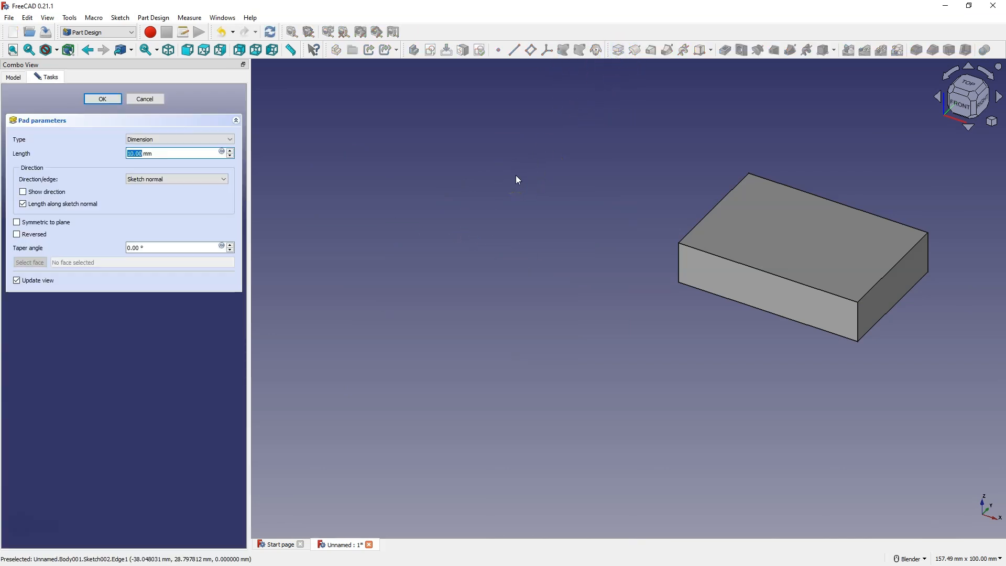
left_click(143, 99)
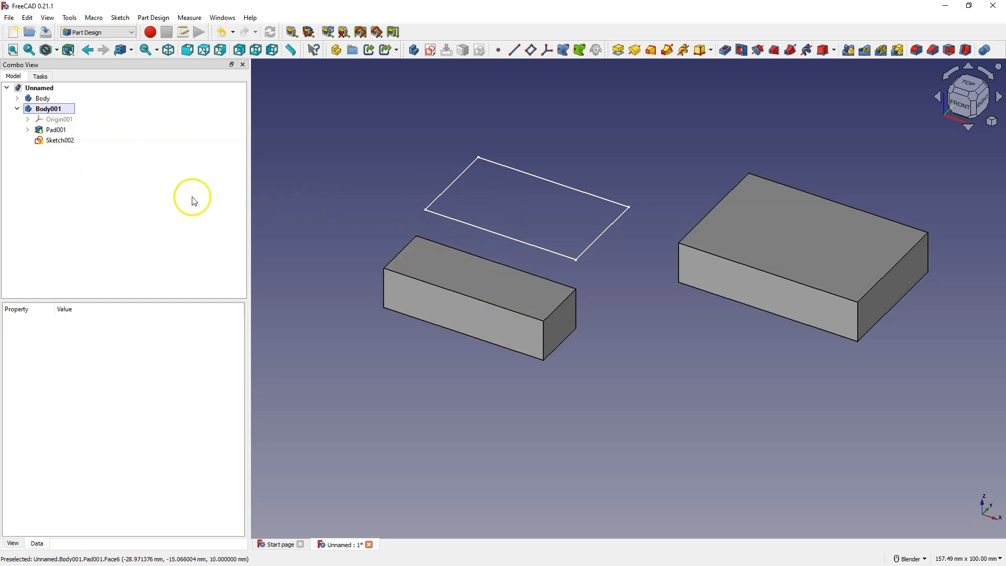
- Edit the detached rectangle sketch so its lower corner overlaps the second body's existing solid, and pad the sketch 10 mm
double_click(58, 141)
mouse_move(491, 268)
left_mouse_down()
mouse_move(485, 330)
mouse_move(441, 382)
left_mouse_up()
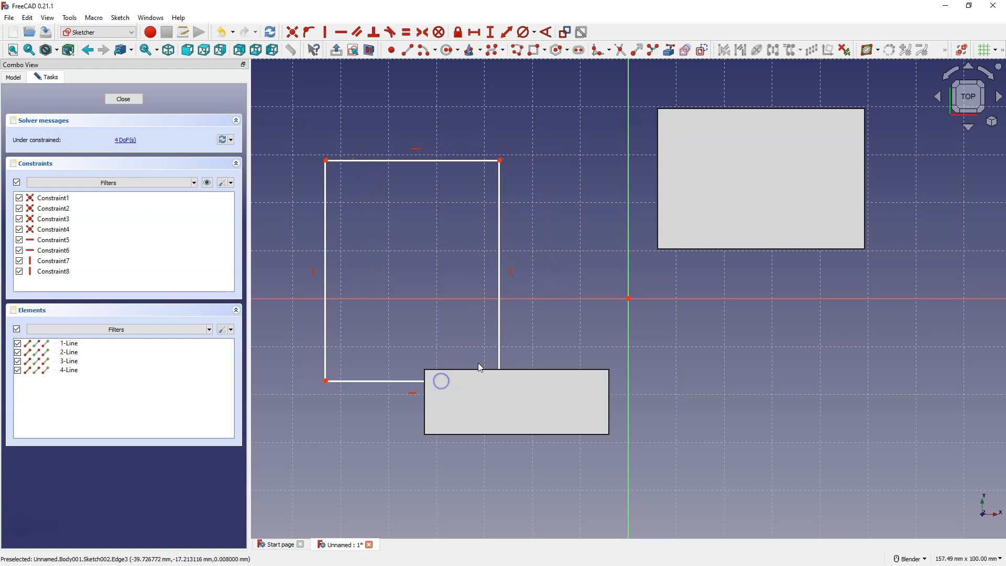
left_click(124, 99)
left_click(616, 49)
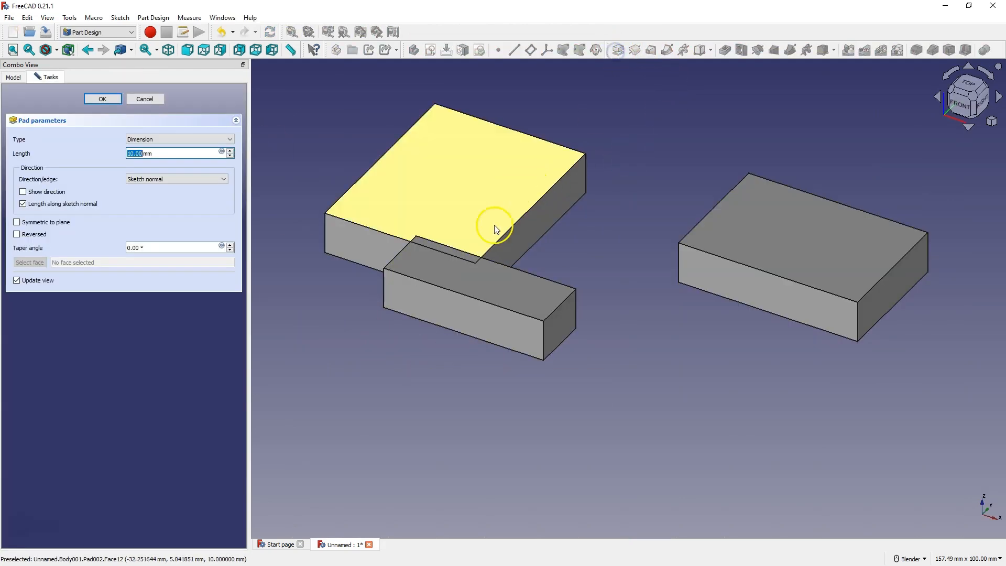
left_click(103, 99)
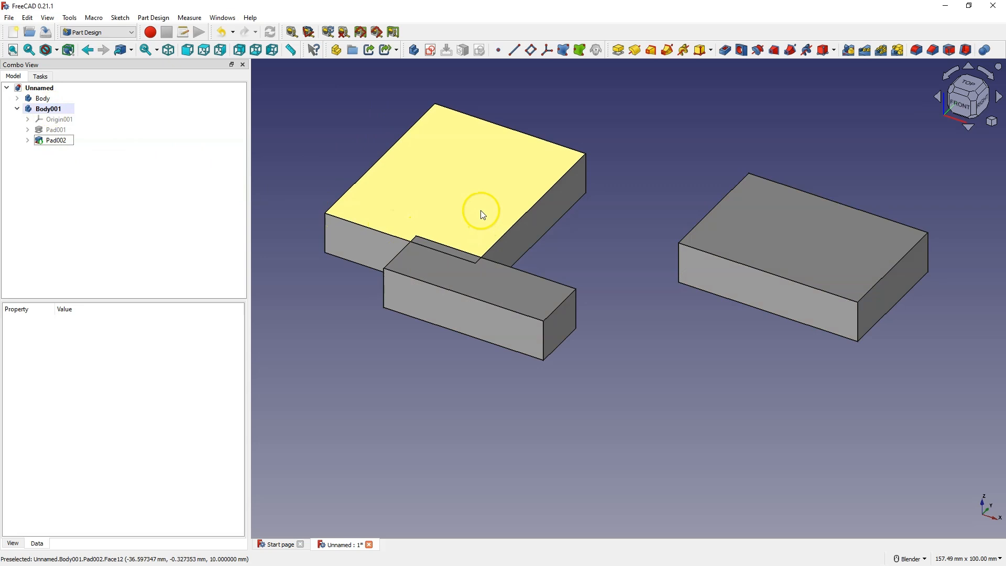
- Set the Refine property of the second body's new pad to true
left_click(57, 140)
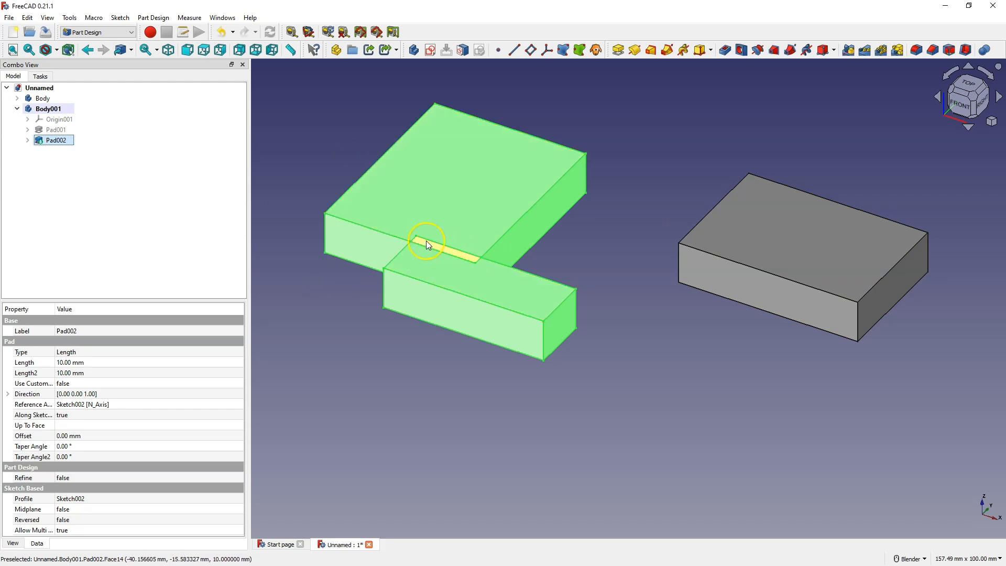
left_click(26, 480)
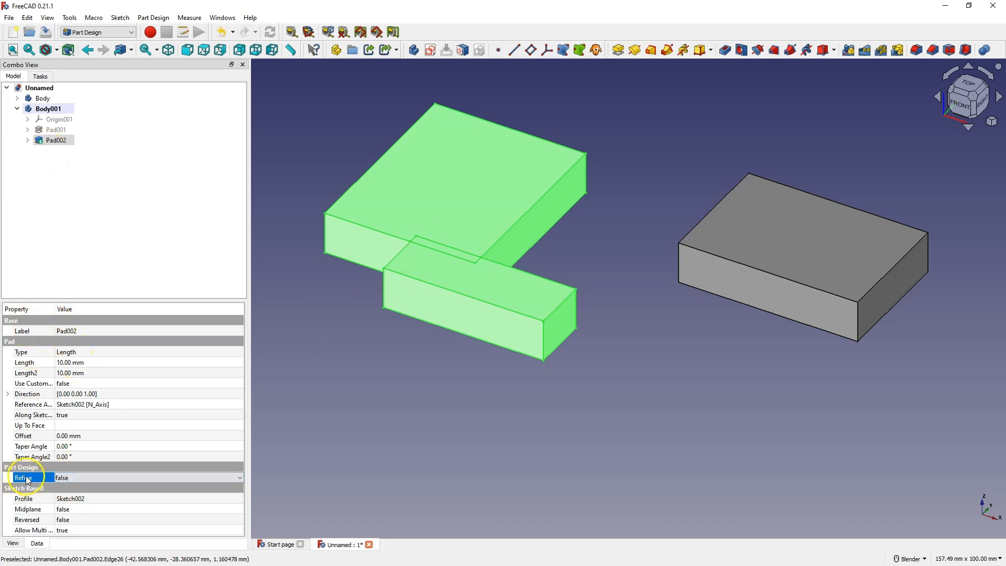
left_click(68, 476)
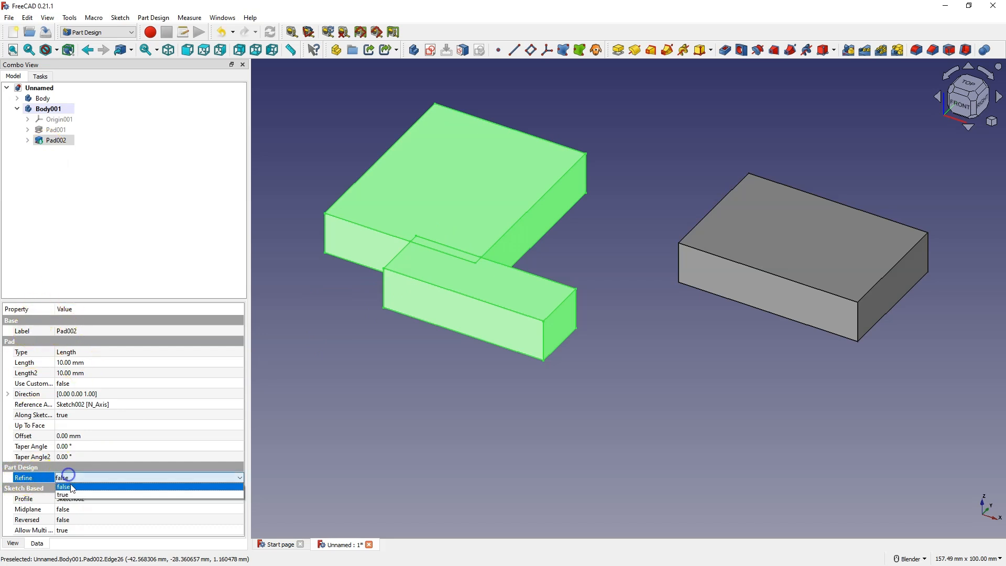
left_click(67, 494)
left_click(157, 224)
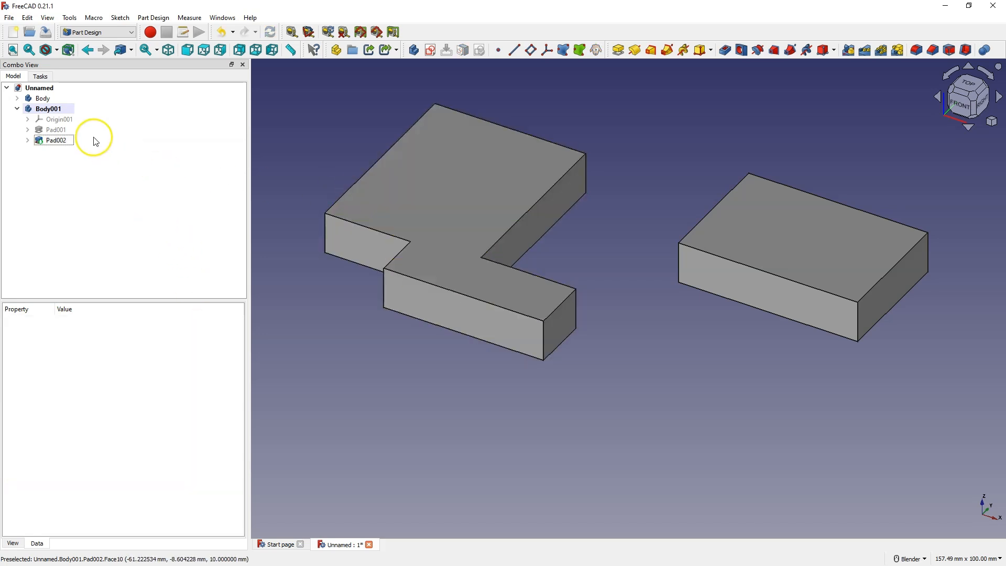
- Add a sketch on the second body's XY plane with a small rectangle in the gap beyond the two solids, touching neither
left_click(48, 108)
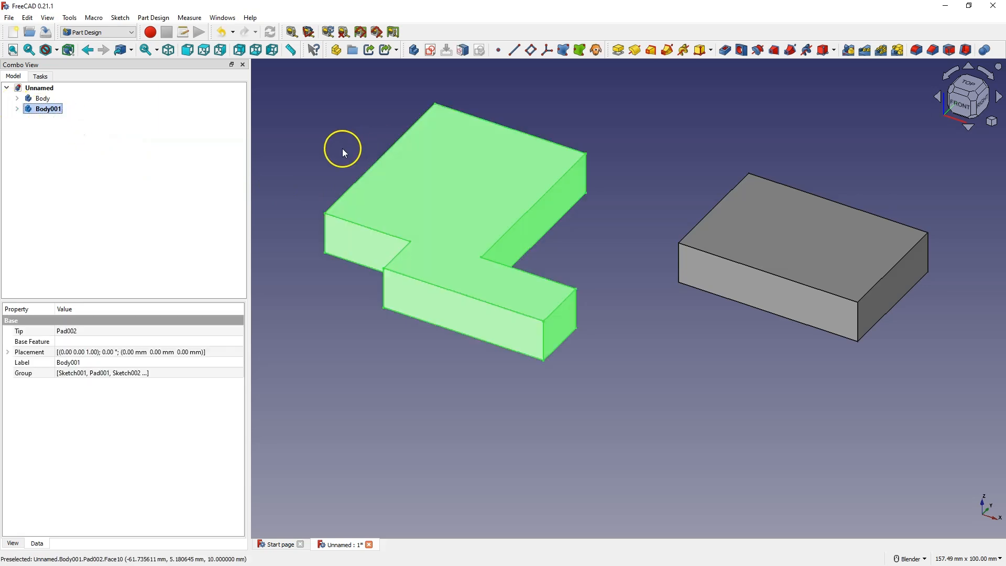
left_click(18, 108)
left_click(431, 50)
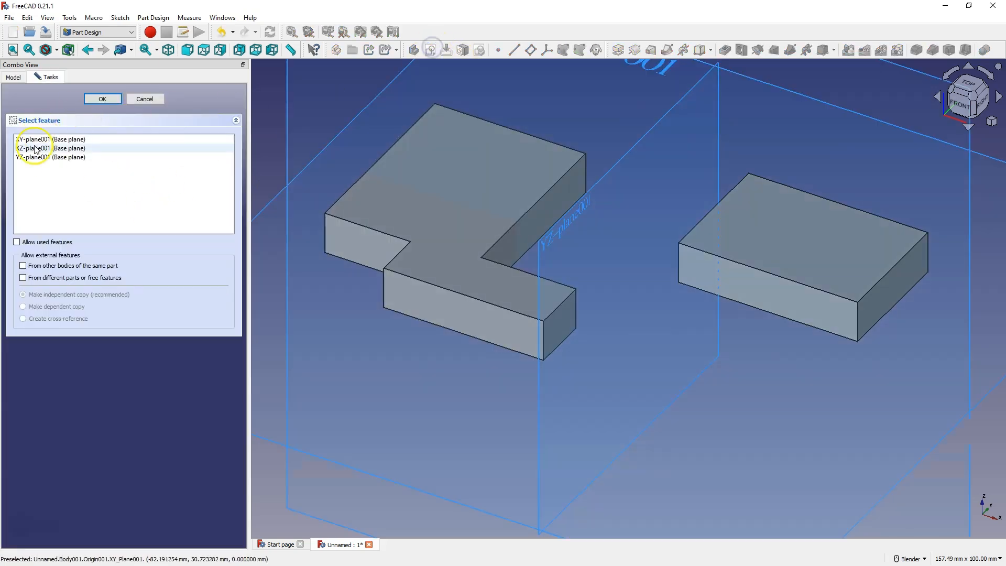
scroll(538, 146, "down", 3)
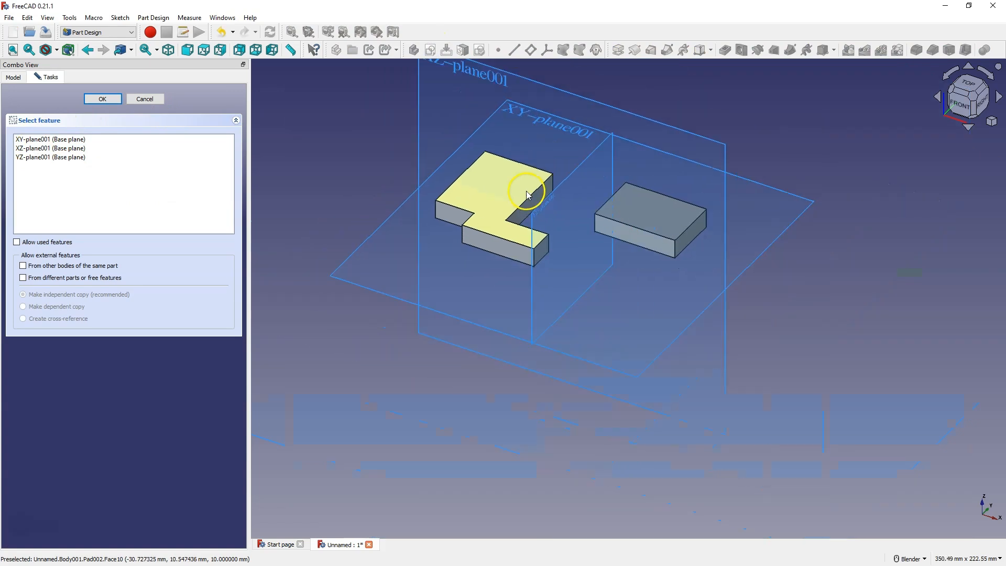
left_click(528, 114)
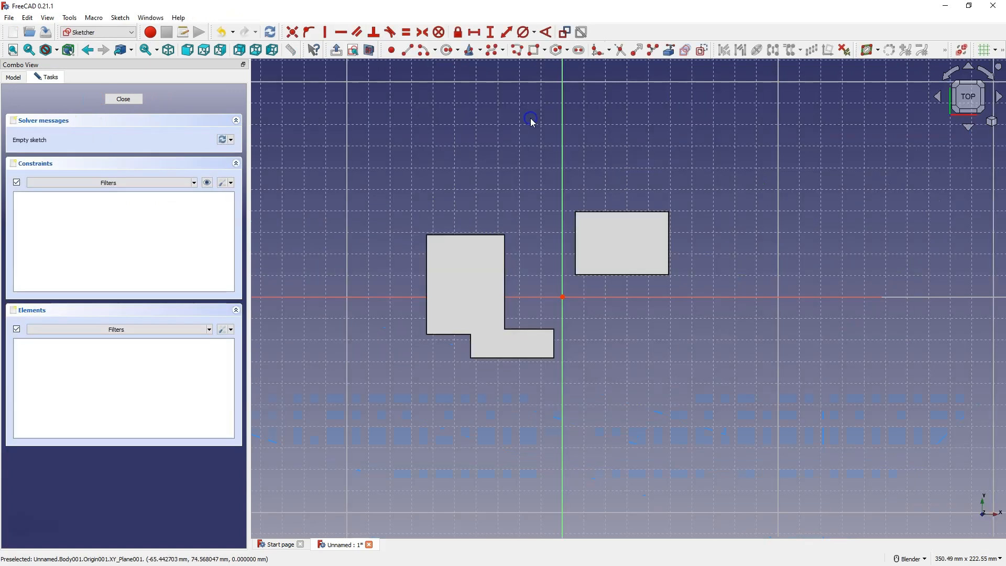
left_click(534, 50)
left_click(487, 178)
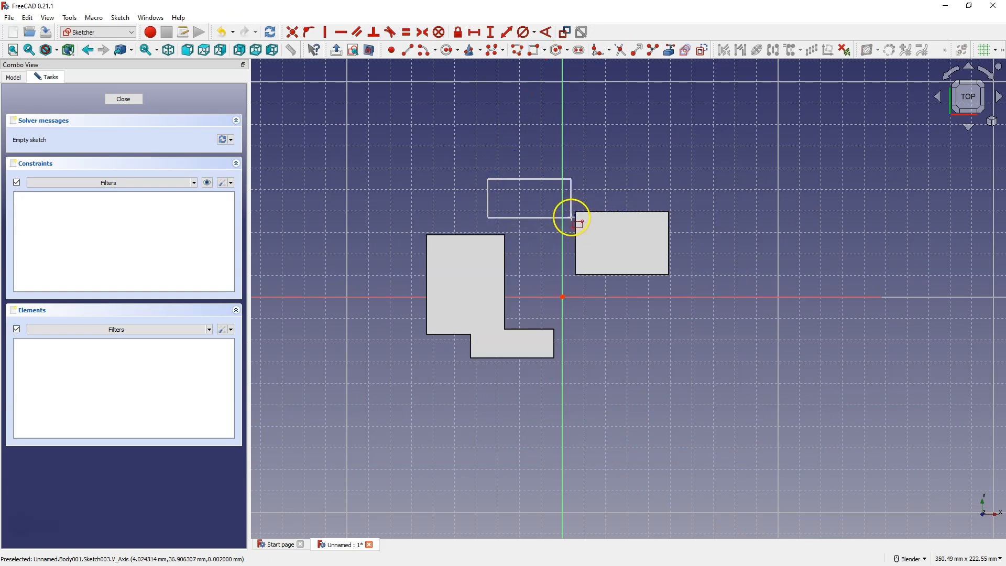
left_click(571, 217)
left_click(123, 98)
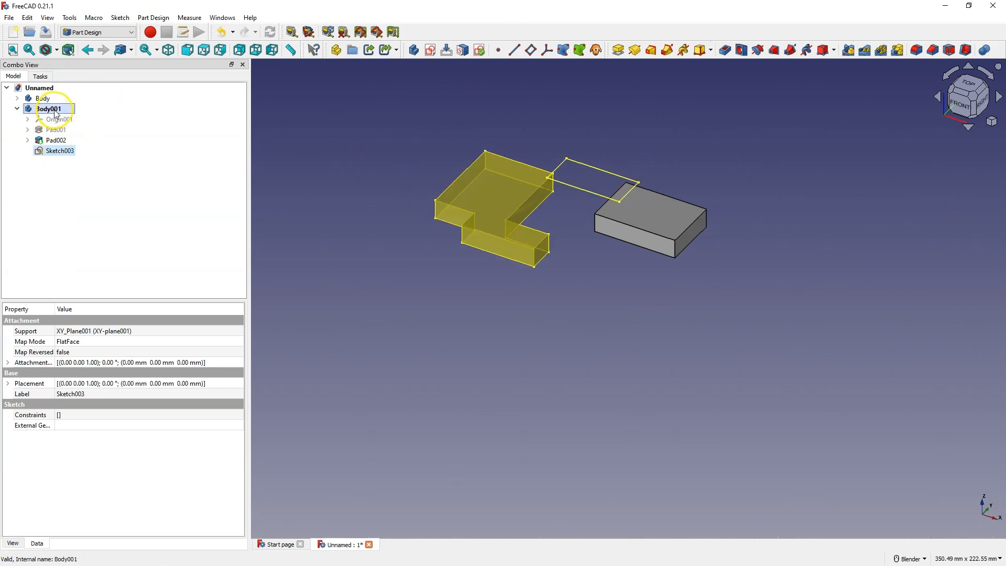
- Make the first body active and try to pad the second body's new rectangle sketch from there
double_click(44, 99)
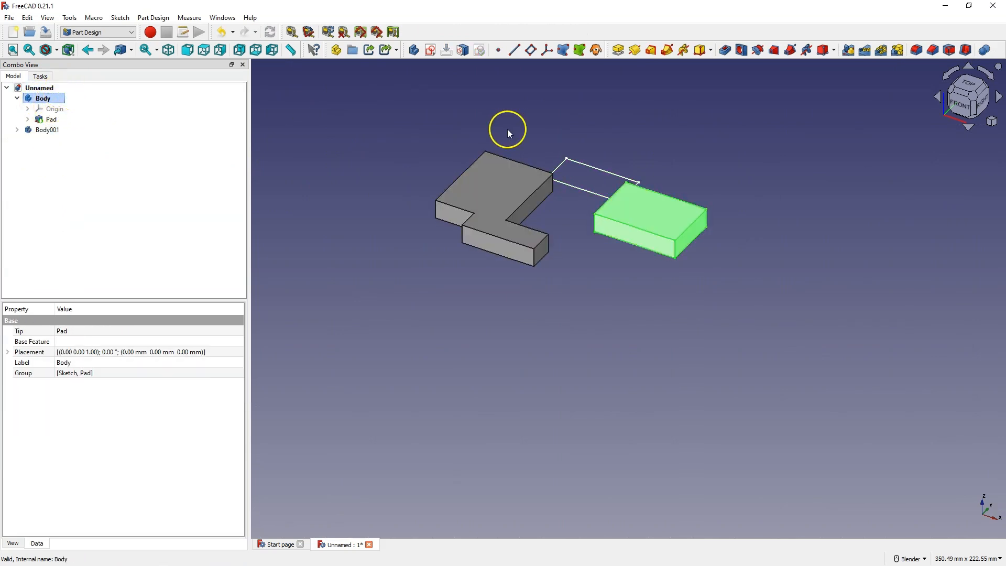
left_click(590, 167)
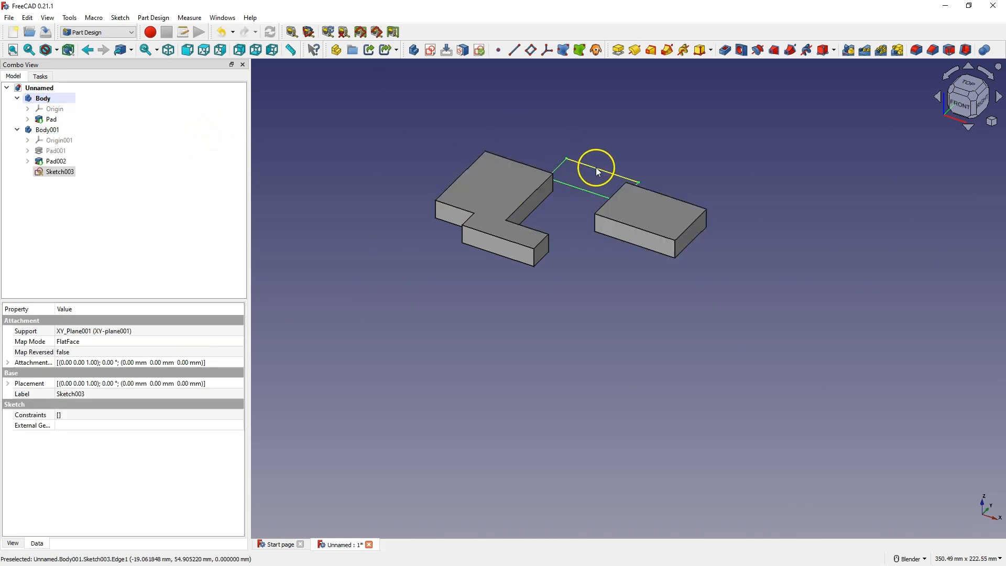
left_click(616, 51)
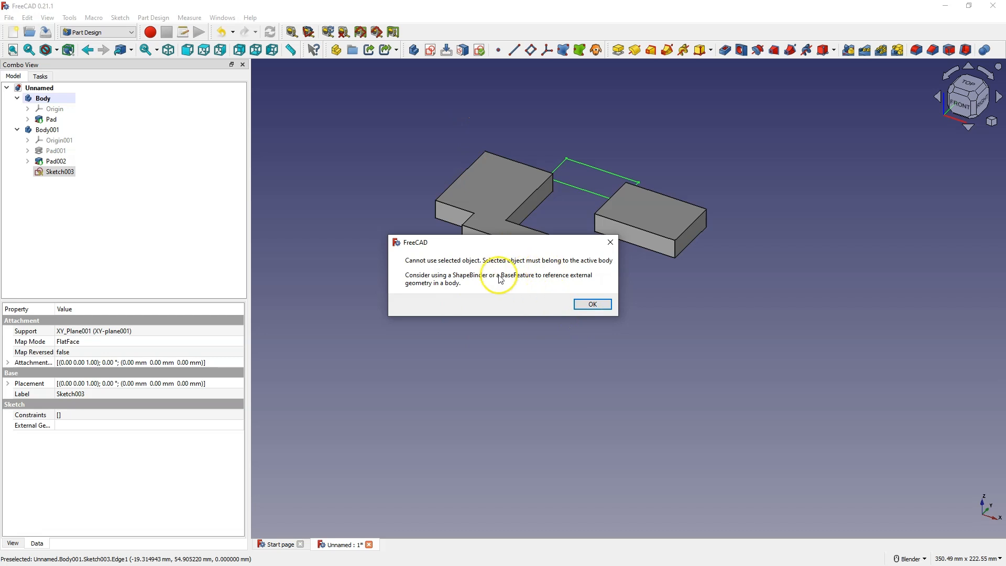
left_click(588, 304)
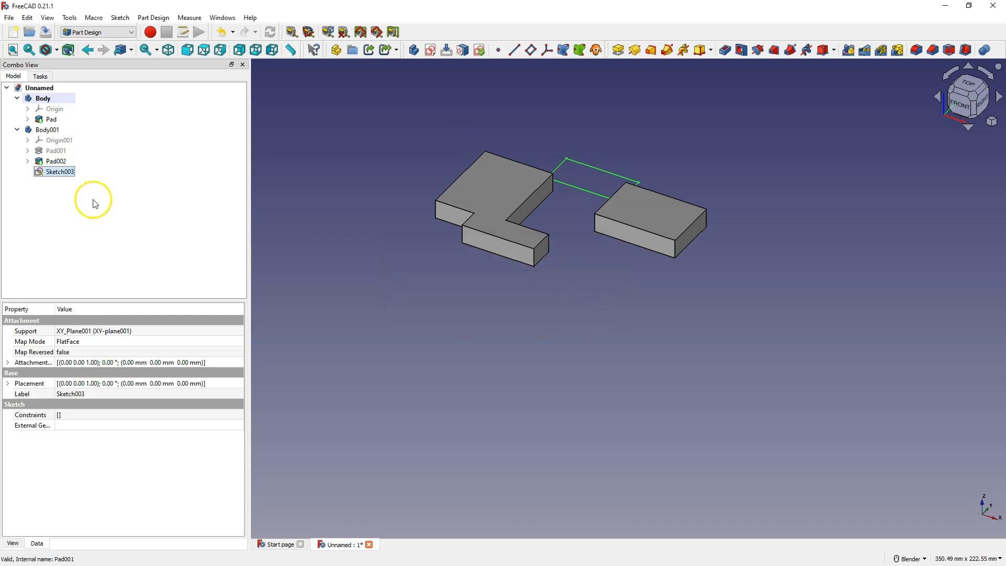
- Move the rectangle sketch out of the second body in the model tree and into the first body
left_click_drag(50, 177, 48, 118)
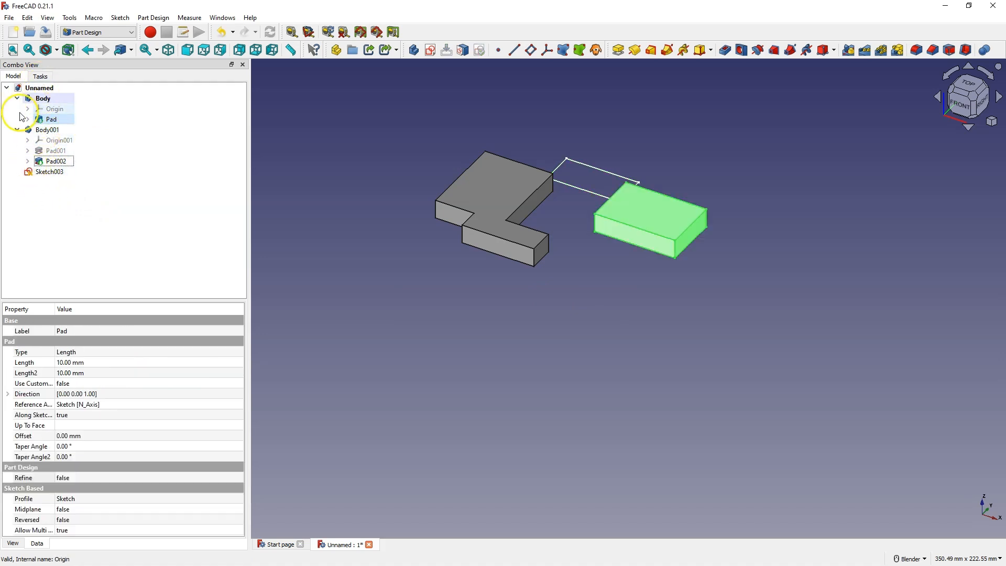
left_click(17, 129)
left_click(17, 98)
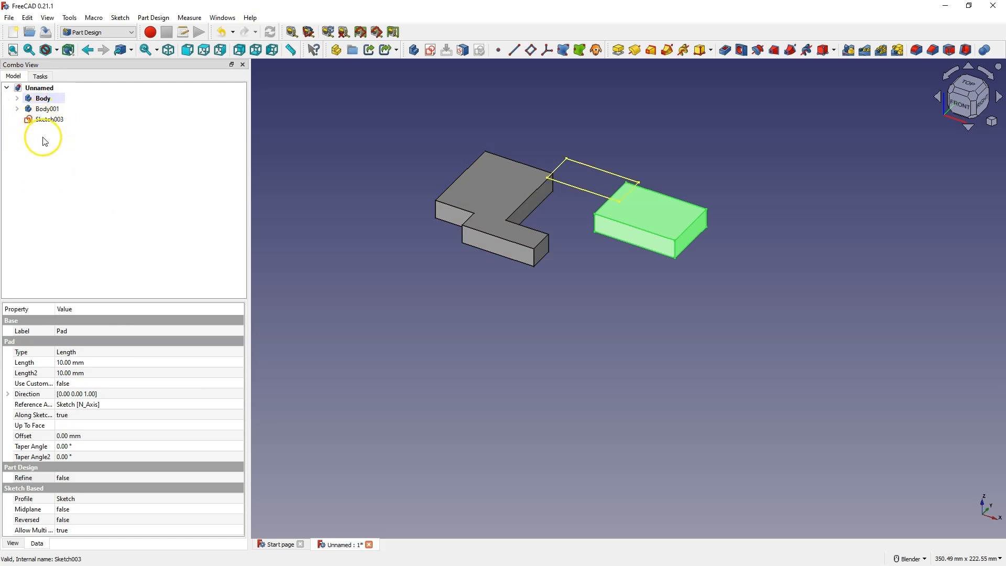
left_click(42, 122)
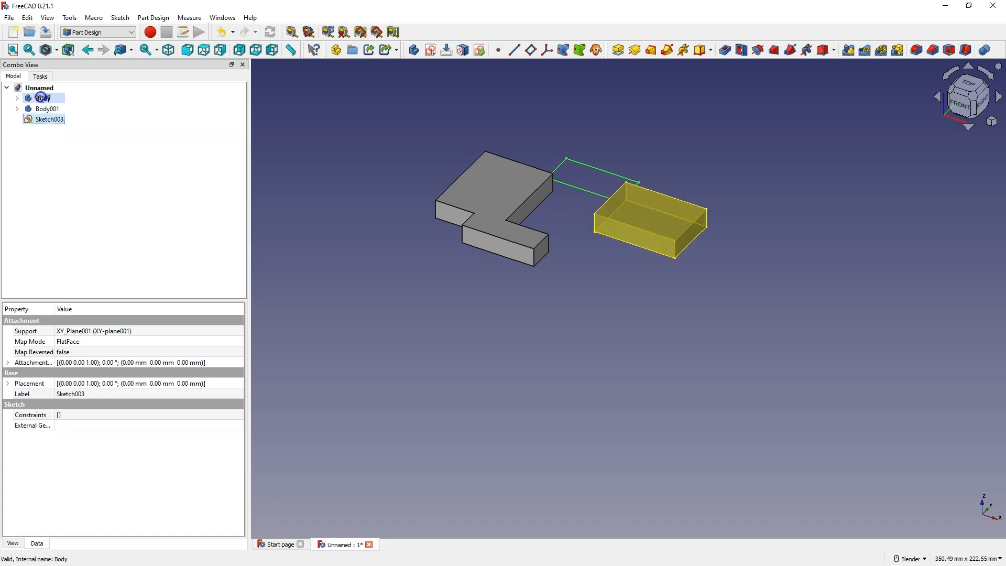
left_click_drag(42, 121, 40, 98)
left_click(16, 96)
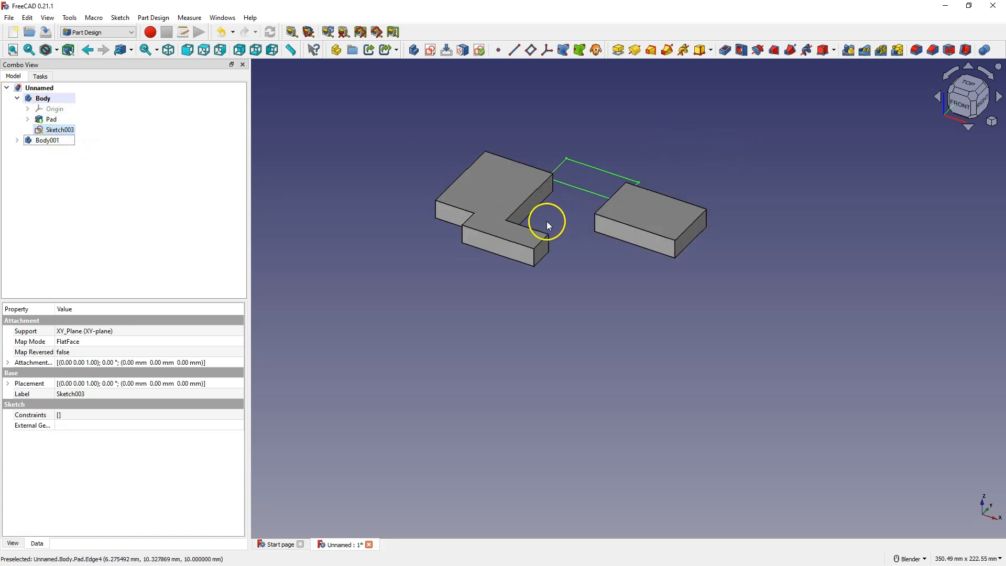
- Stretch the moved sketch's rectangle so its corner overlaps the first body's block, and pad the sketch 10 mm
key("2")
double_click(60, 129)
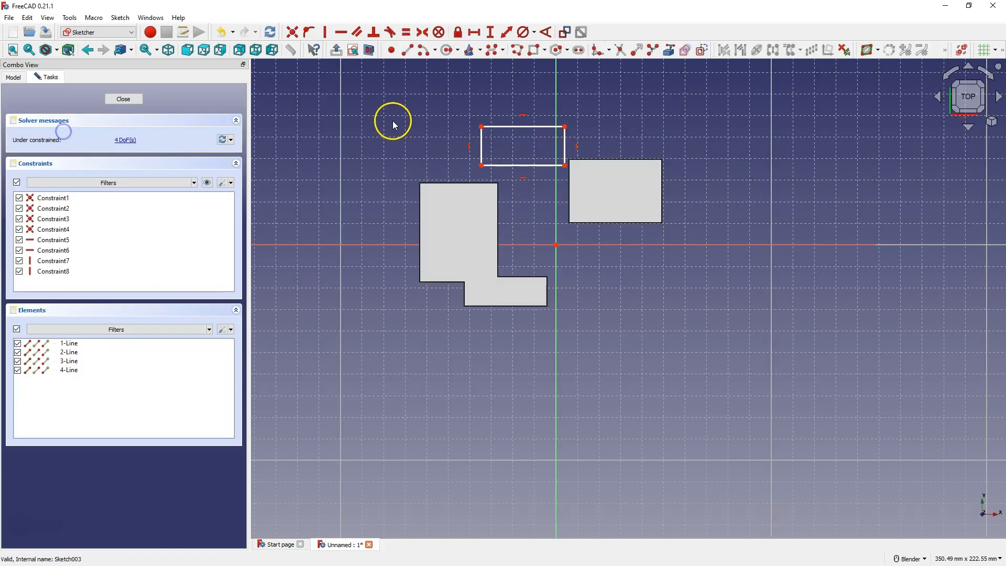
left_click_drag(564, 164, 576, 169)
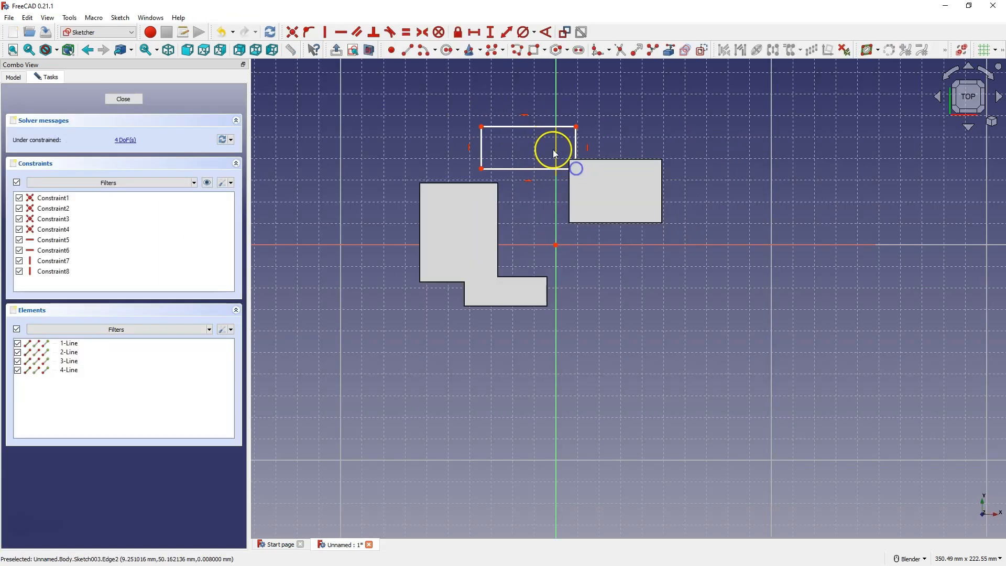
left_click(124, 99)
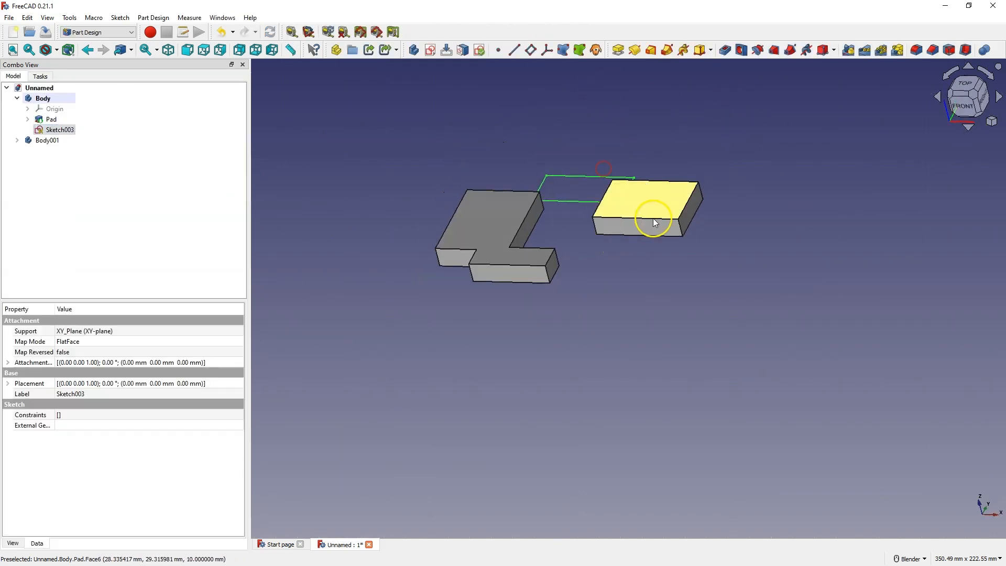
left_click(618, 50)
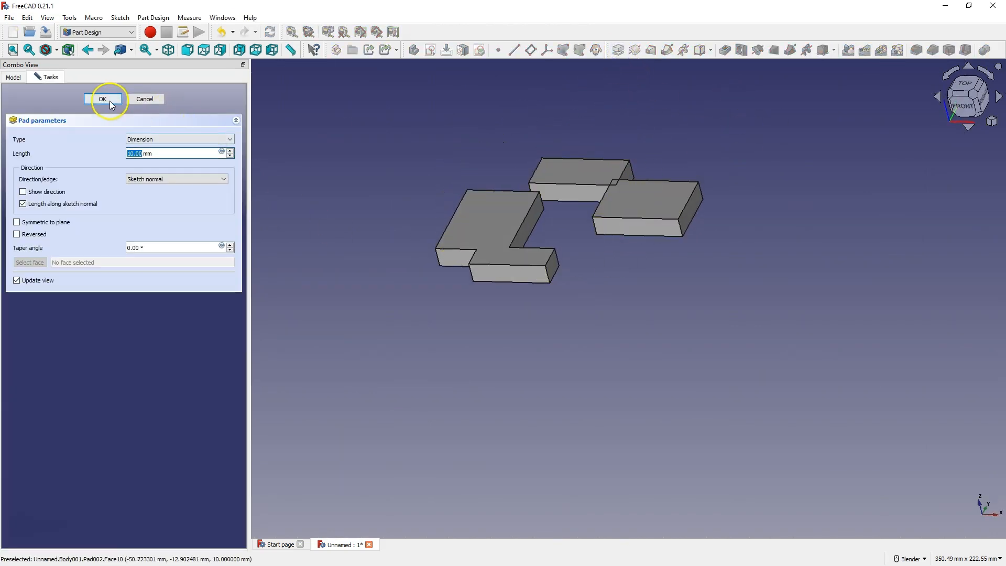
left_click(106, 100)
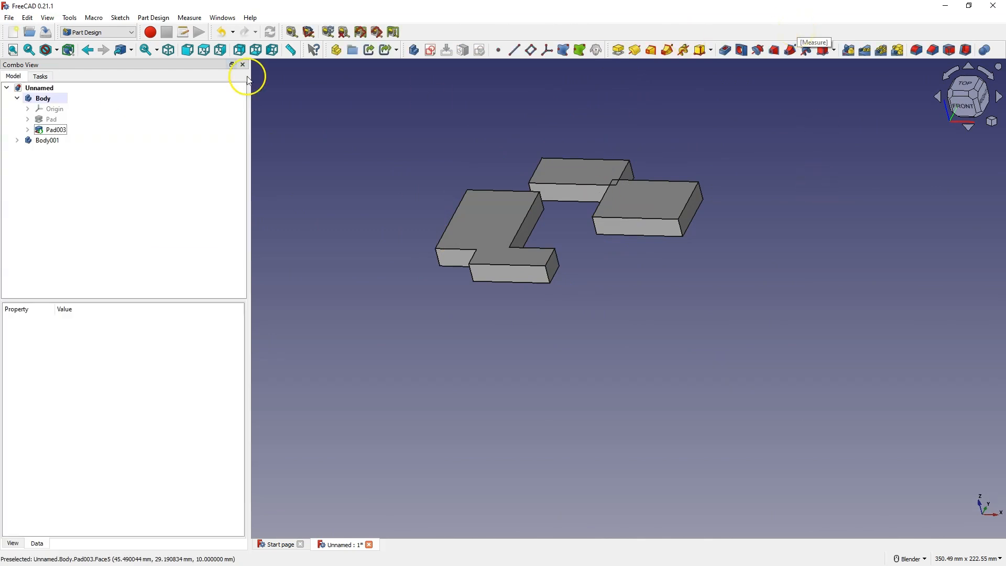
- Make the second body active and sketch a circle on its XY plane, away from the existing solids
left_click(15, 138)
left_click(17, 98)
left_click(365, 152)
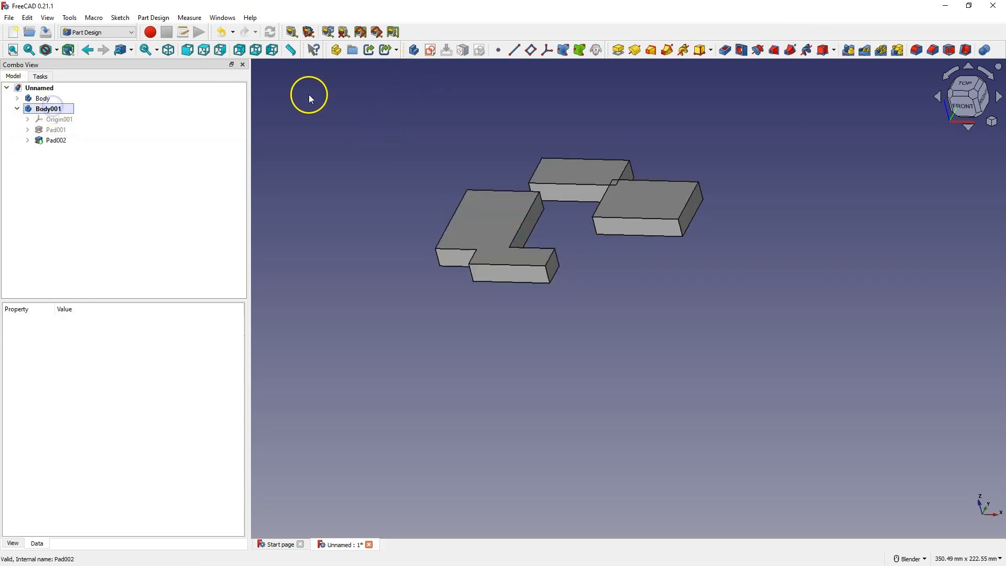
left_click(58, 109)
left_click(427, 49)
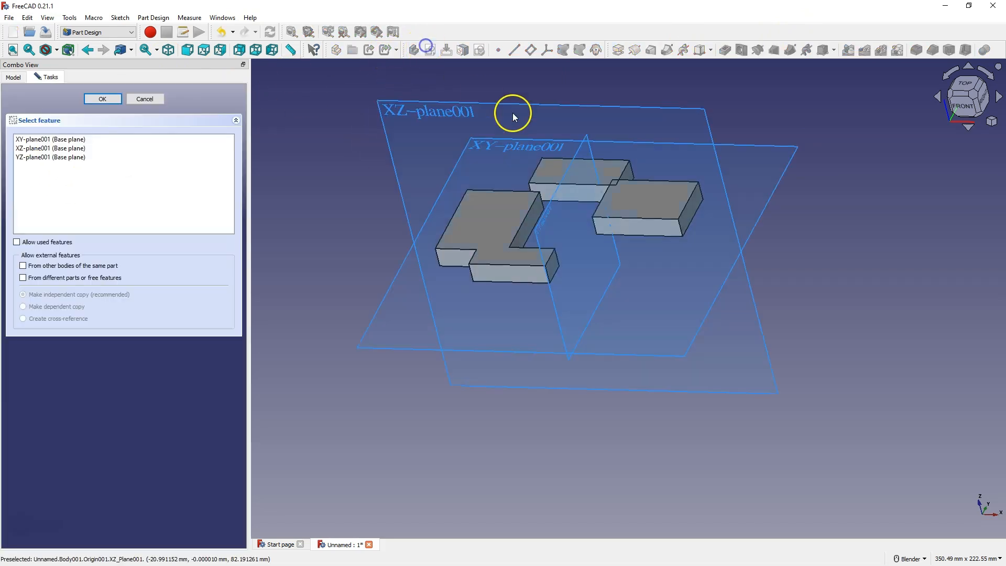
left_click(519, 162)
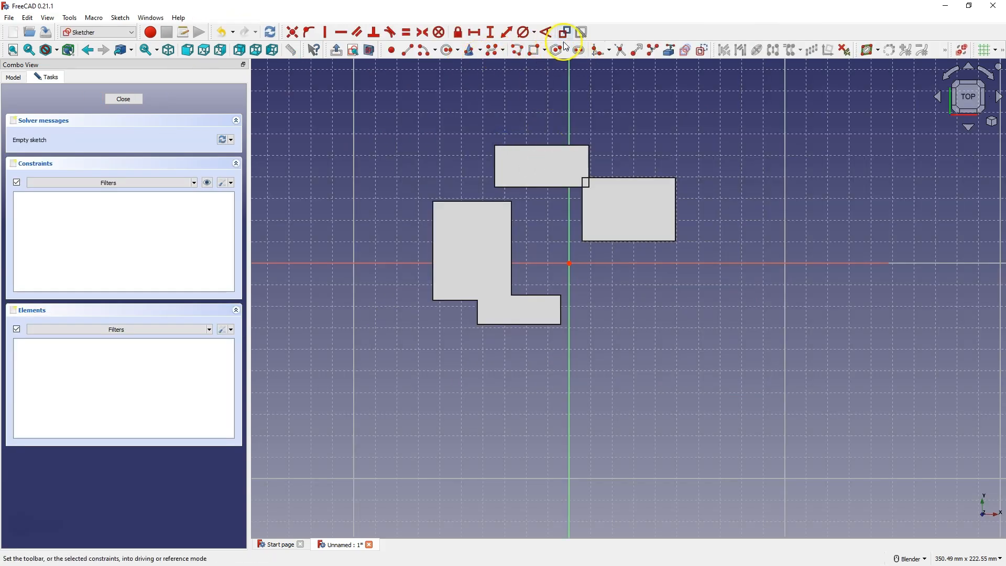
left_click(445, 50)
left_click(402, 121)
left_click(443, 159)
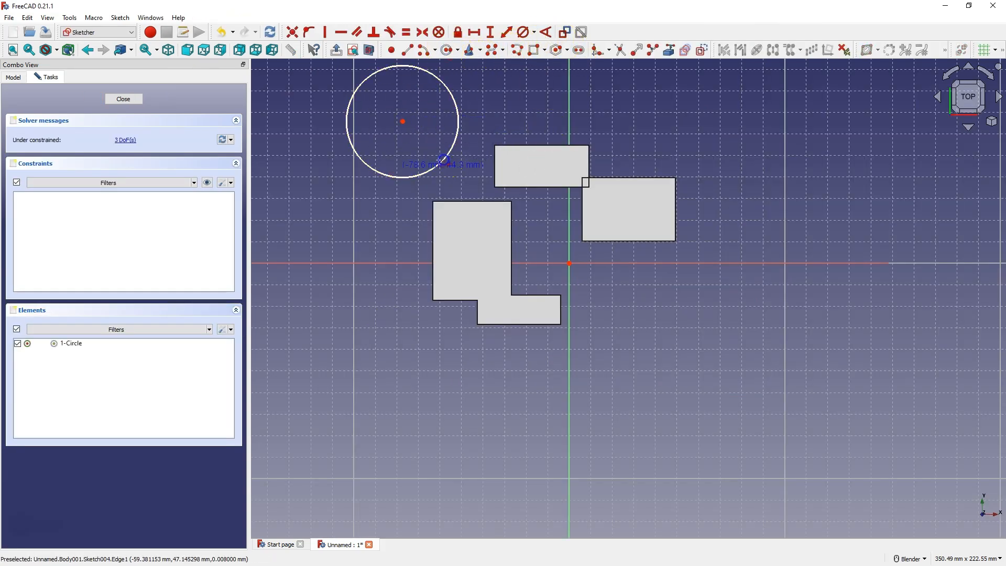
left_click(137, 101)
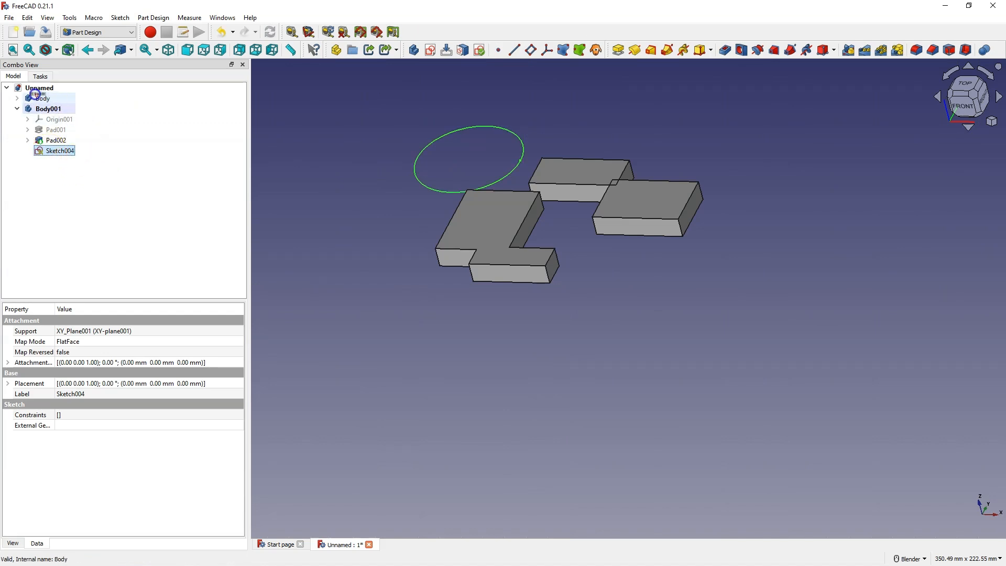
- Move the circle sketch out of the second body to the document's root level
left_click_drag(31, 88, 33, 89)
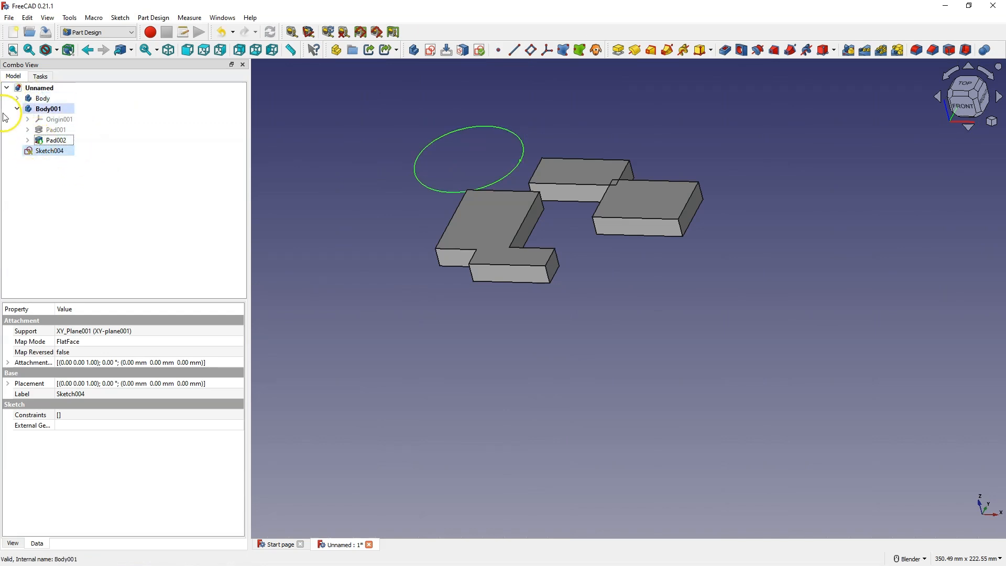
left_click(17, 109)
left_click(66, 137)
left_click(58, 120)
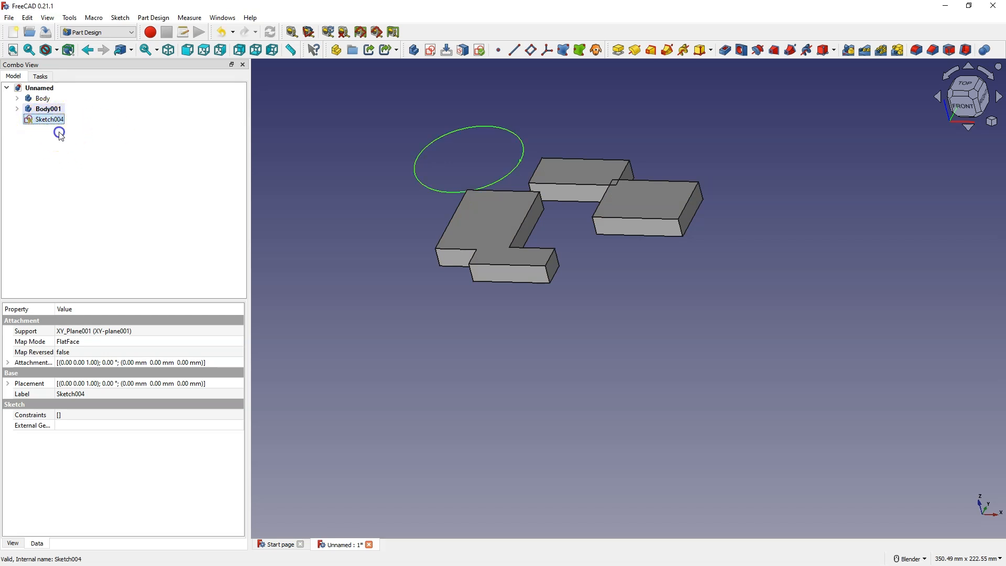
- Try to create a pad with the second body selected while the circle sketch sits outside any body
left_click(61, 136)
left_click(49, 109)
left_click(621, 45)
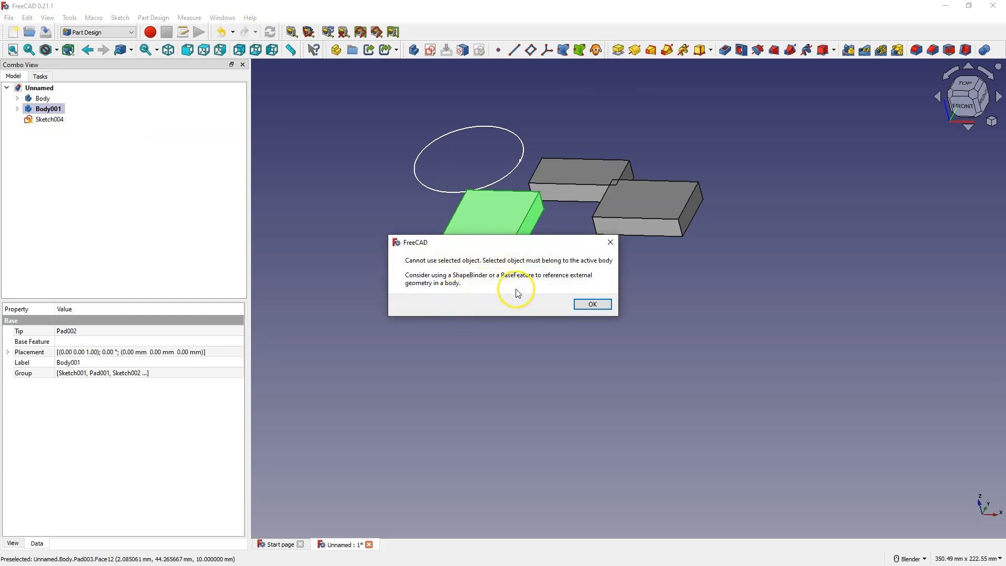
left_click(592, 305)
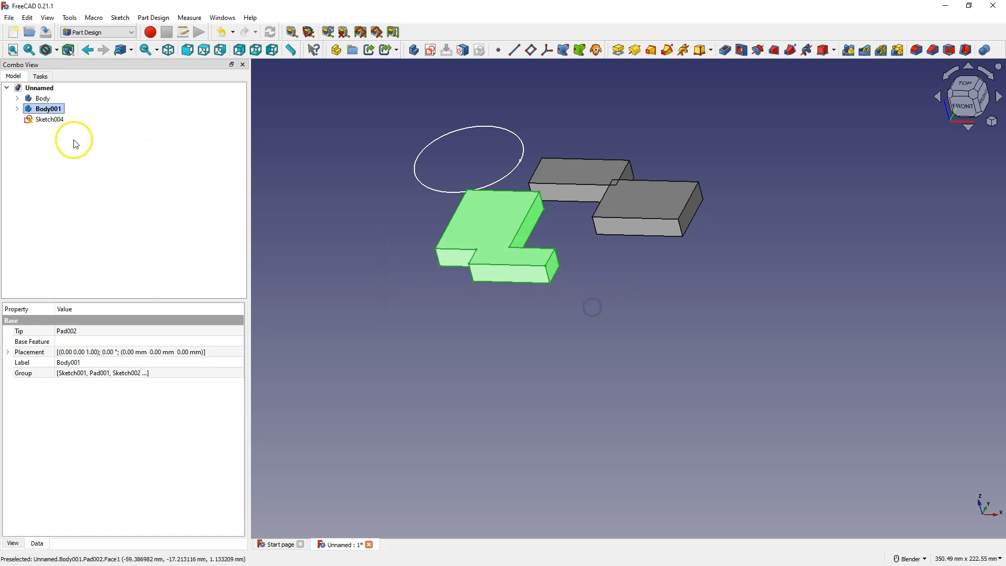
- Move the circle sketch from the document's root level into the first body and clear the selection
left_click(52, 119)
left_click_drag(45, 91, 40, 97)
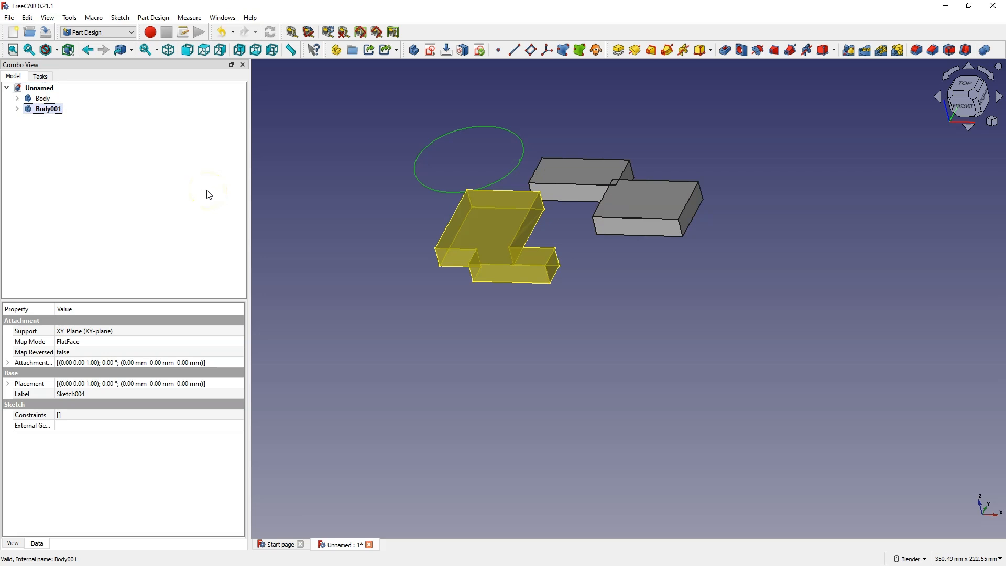
left_click(164, 163)
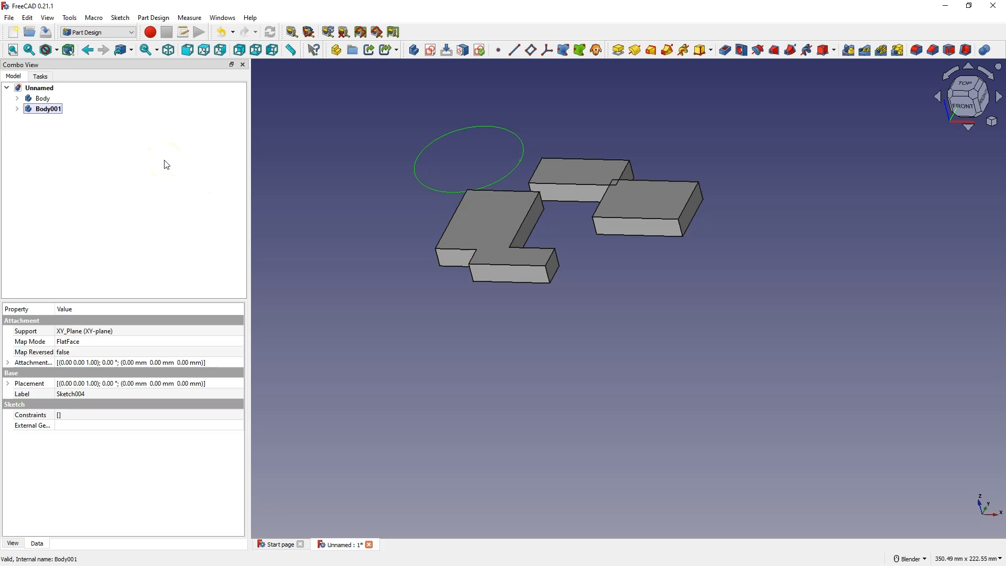
left_click(384, 134)
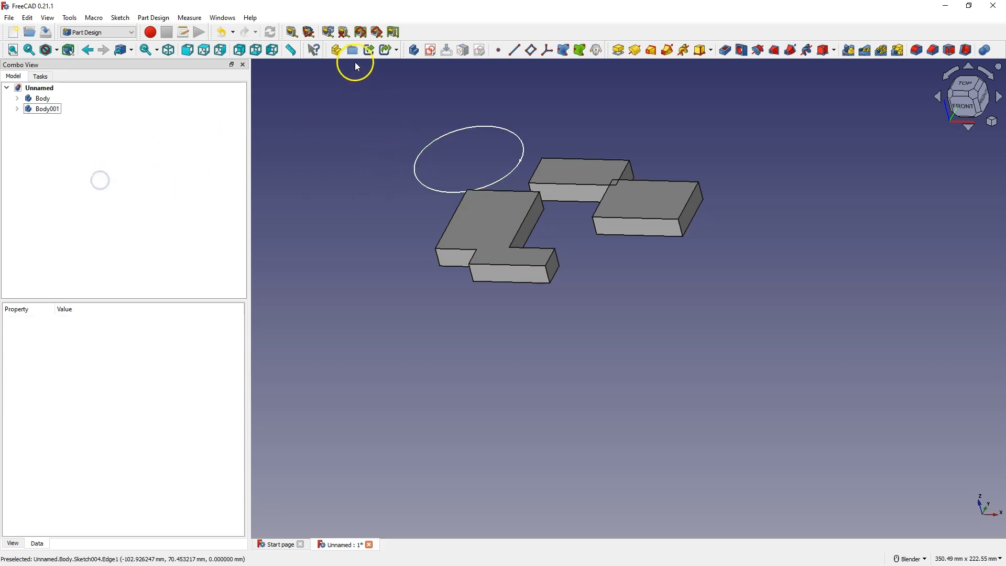
- Create a new body and sketch a rectangle on its XY plane with one corner near the origin
left_click(411, 50)
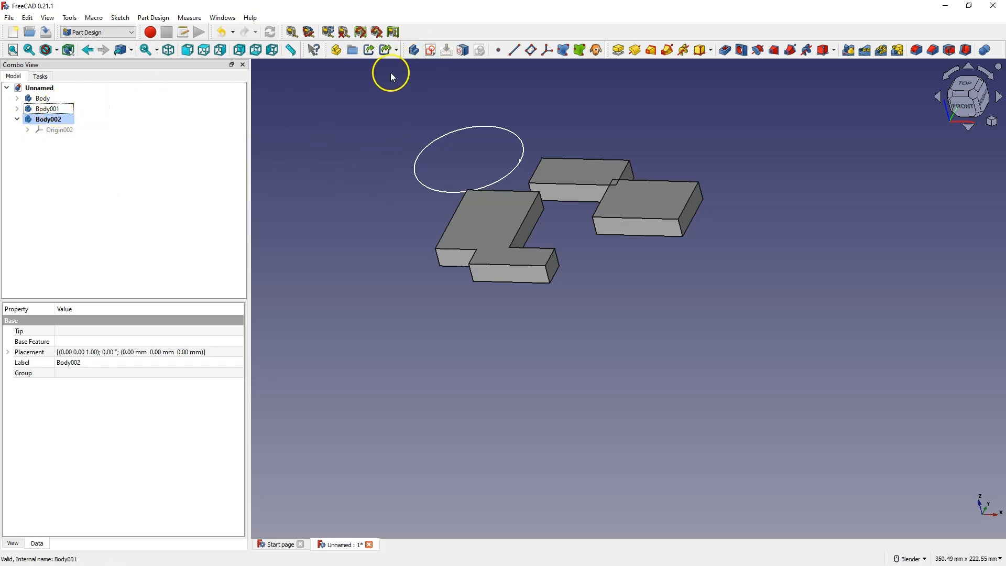
left_click(430, 50)
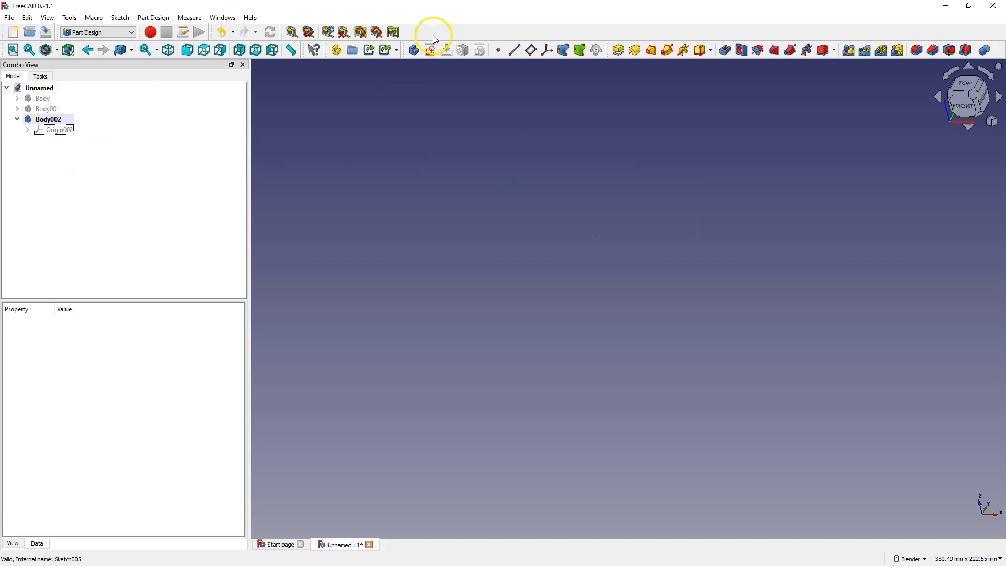
left_click(538, 206)
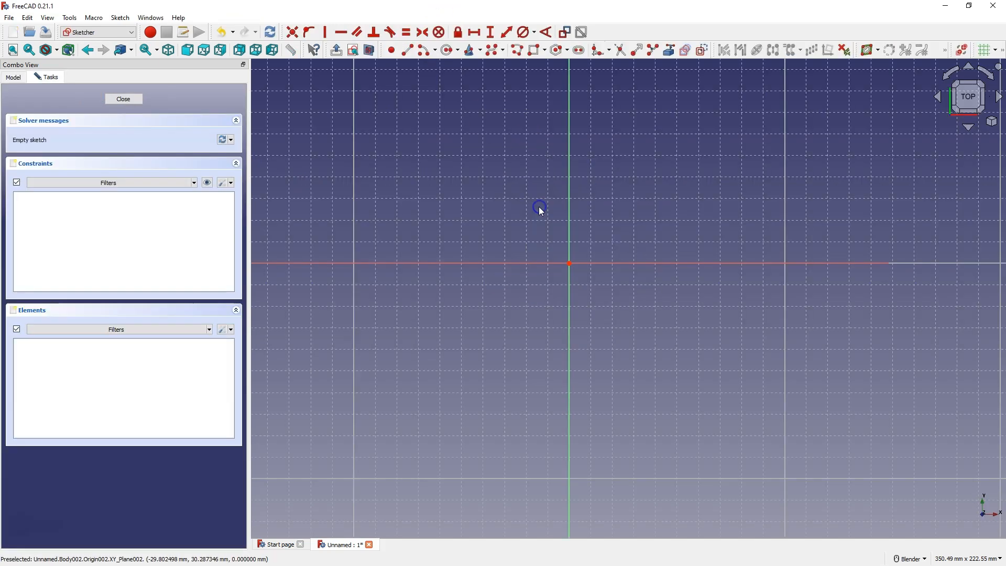
left_click(532, 51)
left_click(585, 252)
left_click(804, 106)
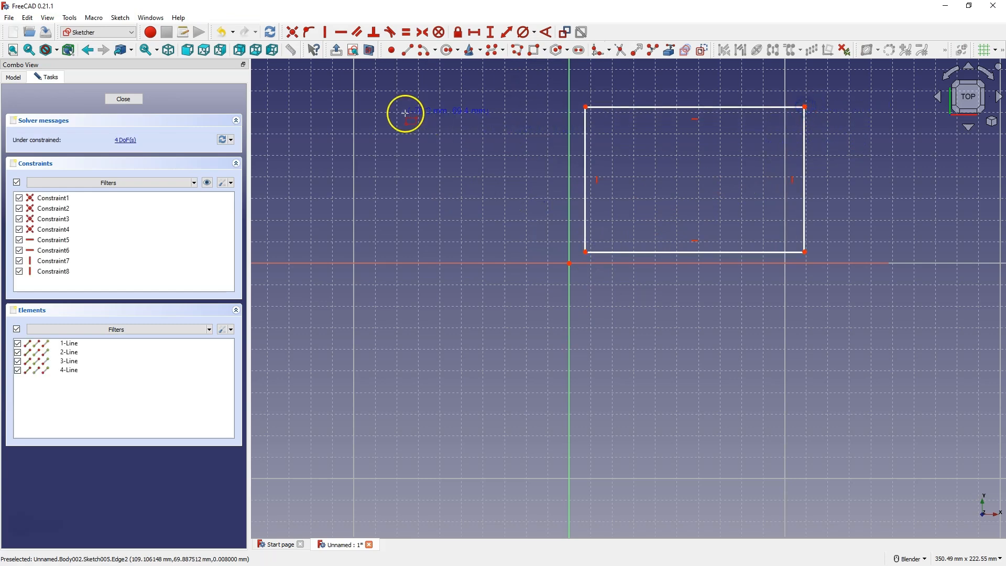
- Add a circle crossing the rectangle's upper edge and try to pad the sketch 10 mm
left_click(445, 50)
left_click(701, 94)
left_click(718, 141)
scroll(398, 189, "down", 2)
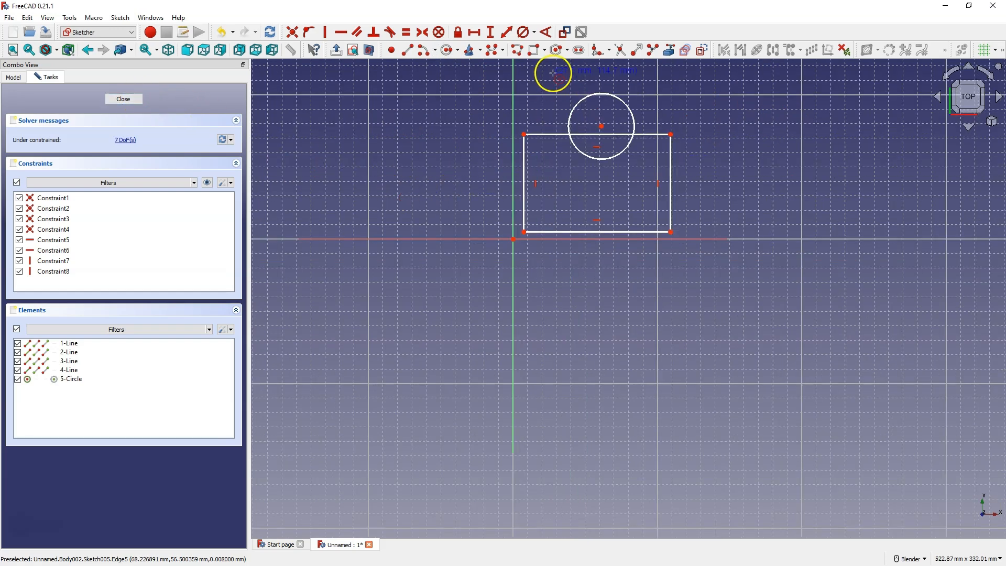
left_click(133, 99)
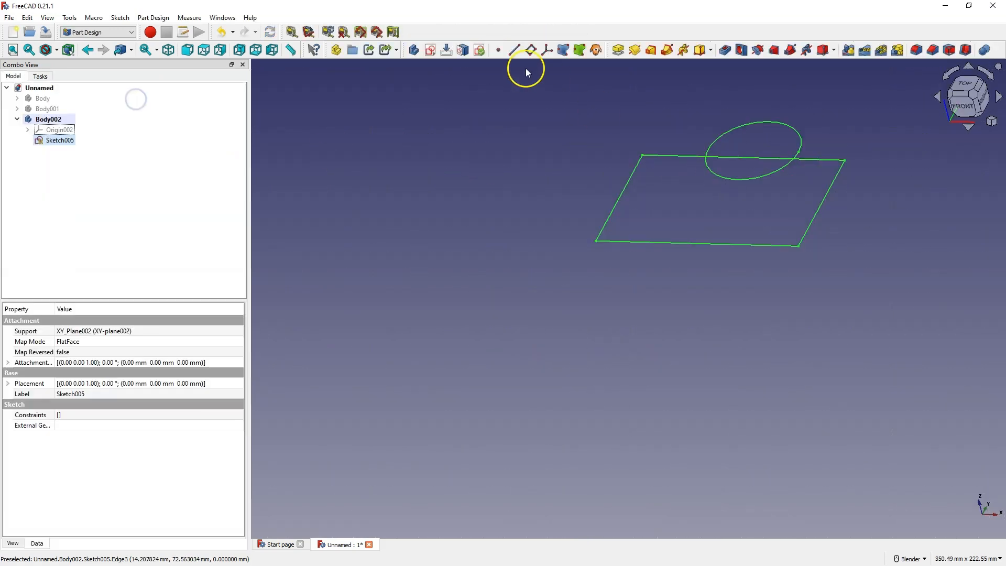
left_click(617, 51)
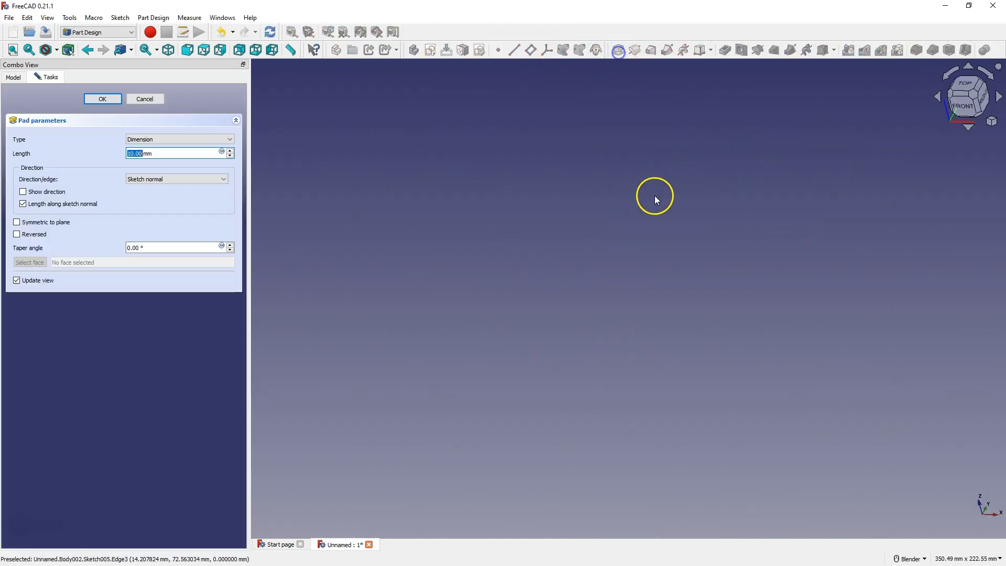
left_click(150, 99)
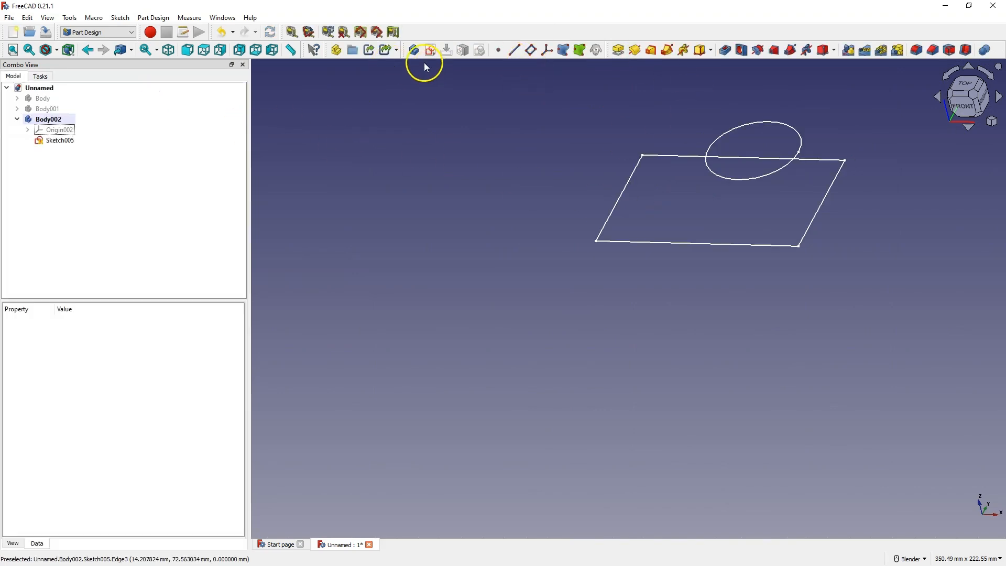
- Move the circle fully inside the rectangle and try out a 10 mm pad without keeping it
double_click(53, 140)
left_click_drag(701, 97, 690, 177)
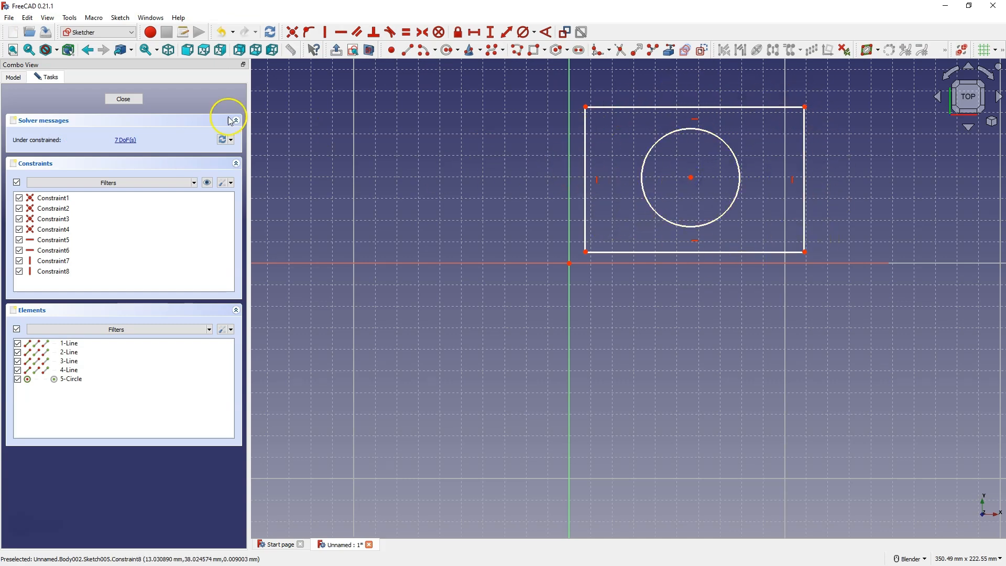
left_click(114, 99)
left_click(617, 49)
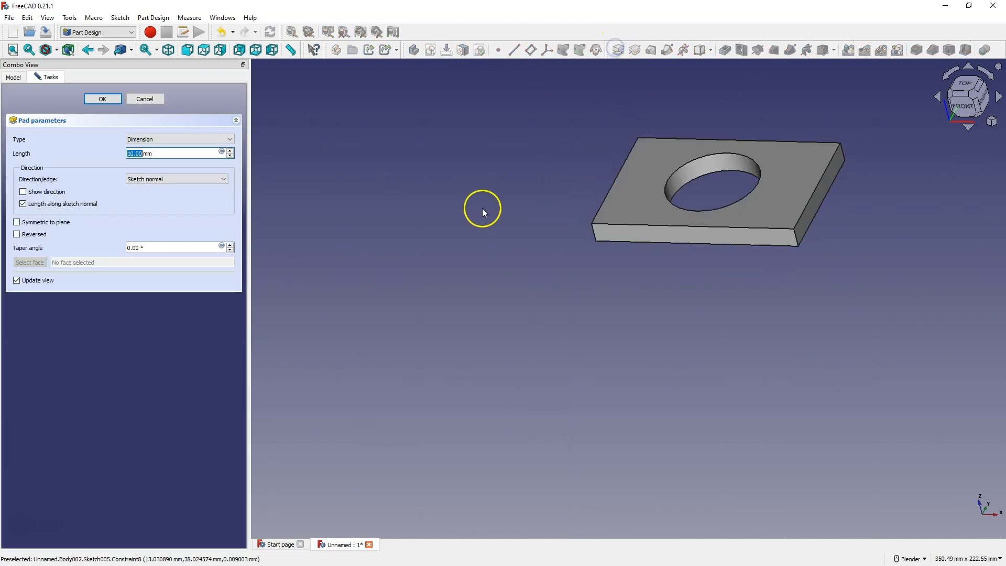
left_click(143, 100)
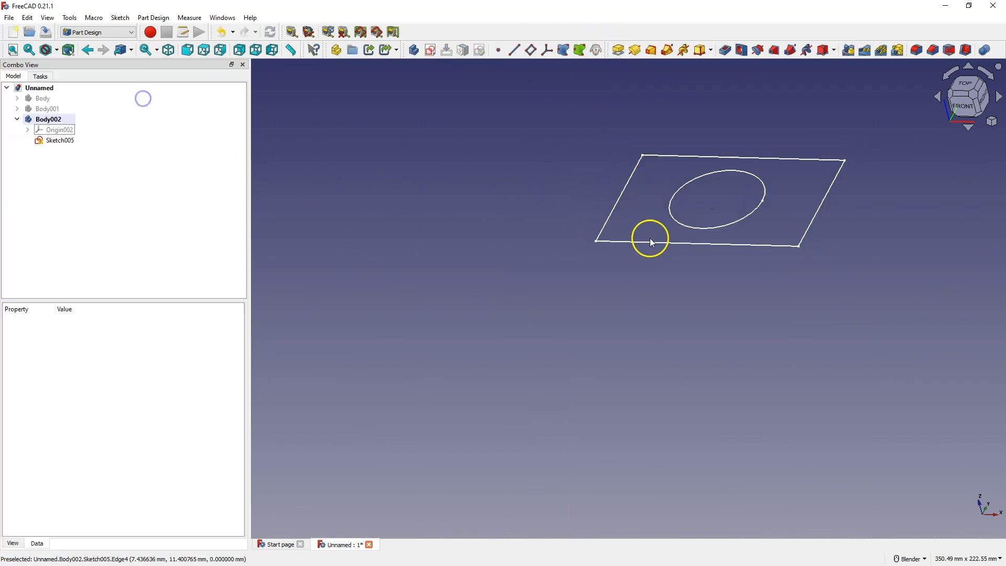
- Shrink the central circle and draw three small circles in a column between it and the rectangle's left edge
double_click(58, 136)
left_click_drag(680, 133, 699, 148)
left_click(453, 52)
left_click(627, 129)
left_click(623, 142)
left_click(622, 181)
left_click(631, 194)
left_click(626, 225)
left_click(636, 232)
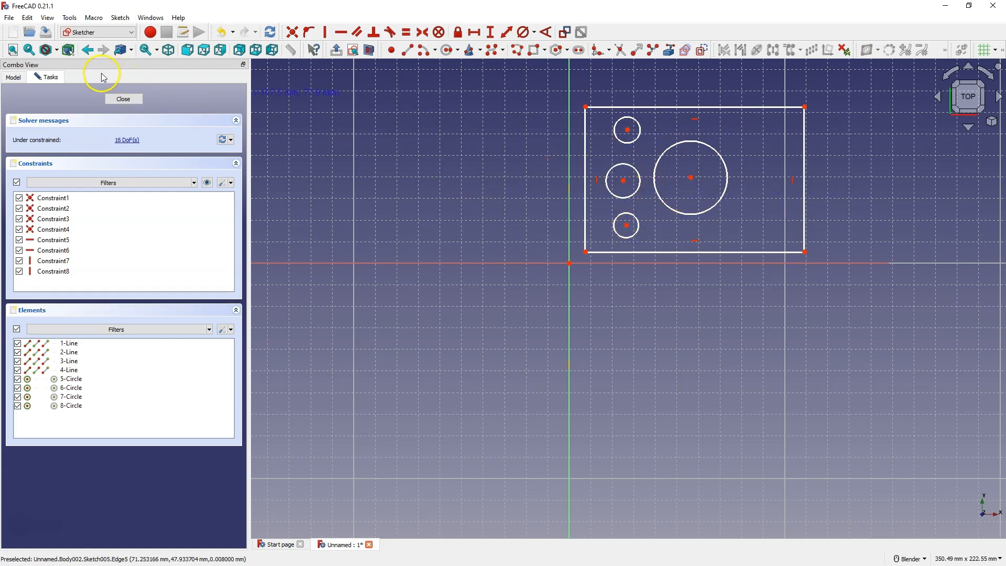
left_click(112, 99)
- Preview a 10 mm pad of the sketch, inspect the holes from above, and discard the pad
left_click(621, 50)
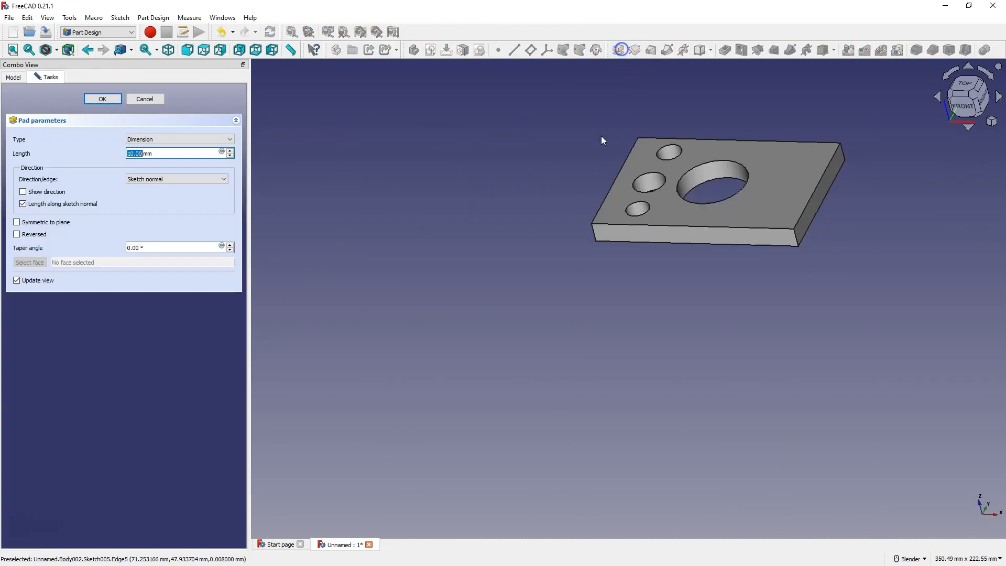
middle_click_drag(702, 128, 713, 242)
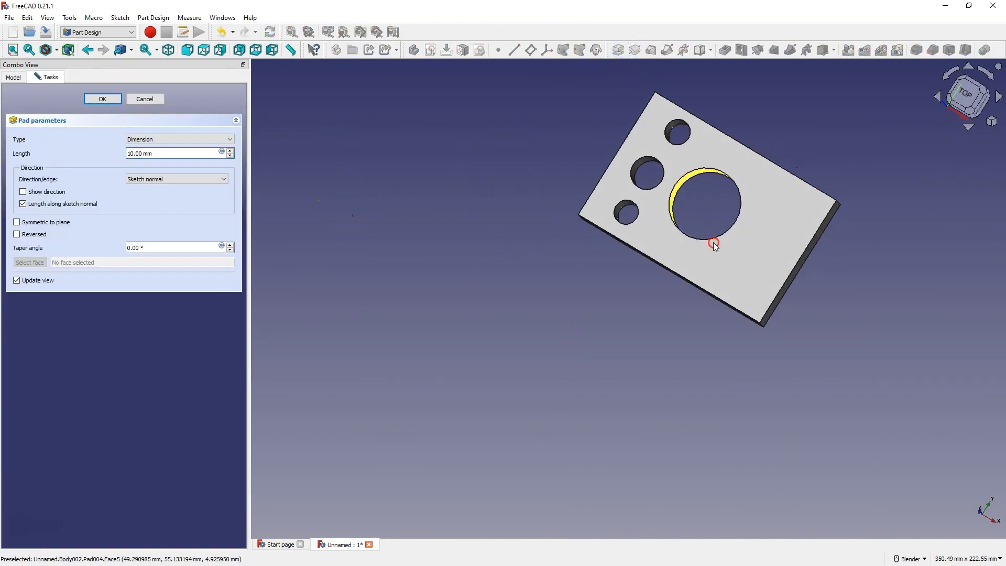
left_click(149, 101)
left_click(477, 173)
- Draw a small circle inside the large central circle and try to pad the sketch 10 mm
double_click(56, 139)
left_click(447, 50)
left_click(653, 154)
left_click(665, 162)
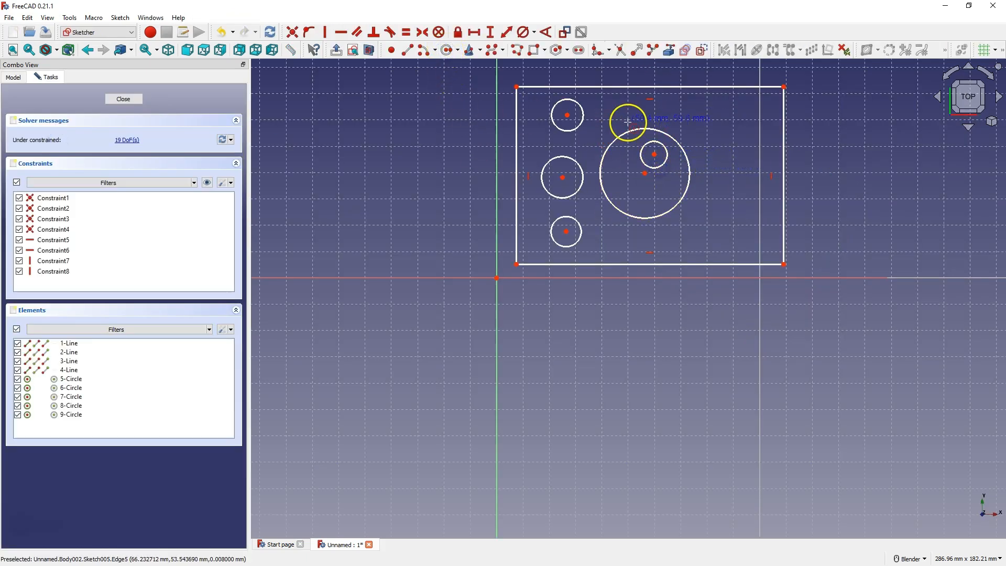
left_click(123, 99)
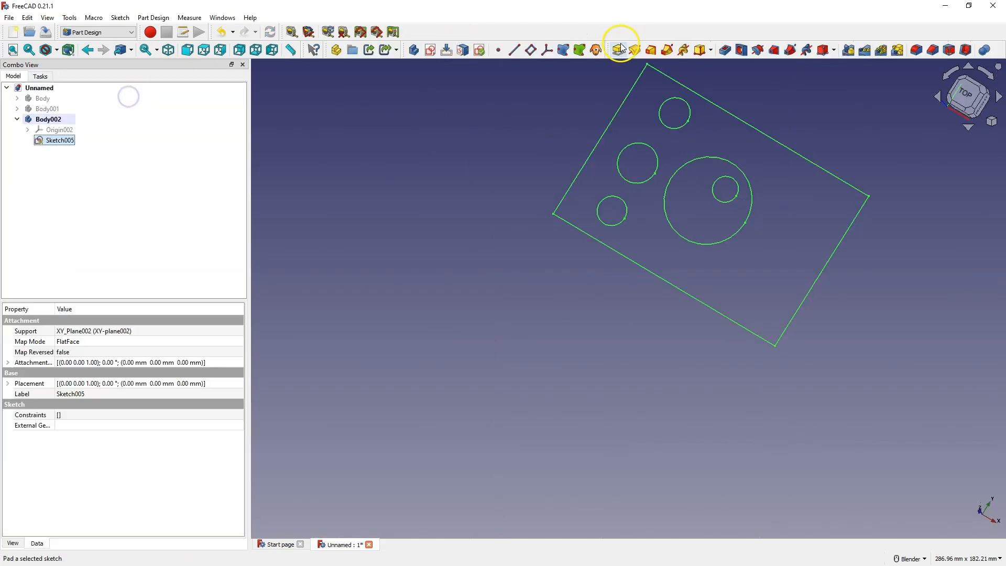
left_click(615, 51)
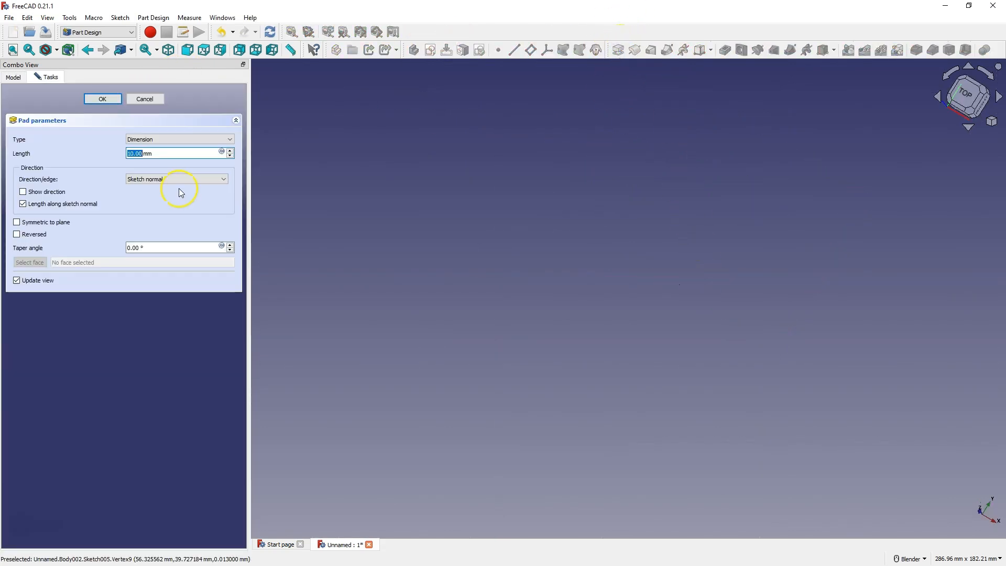
left_click(146, 100)
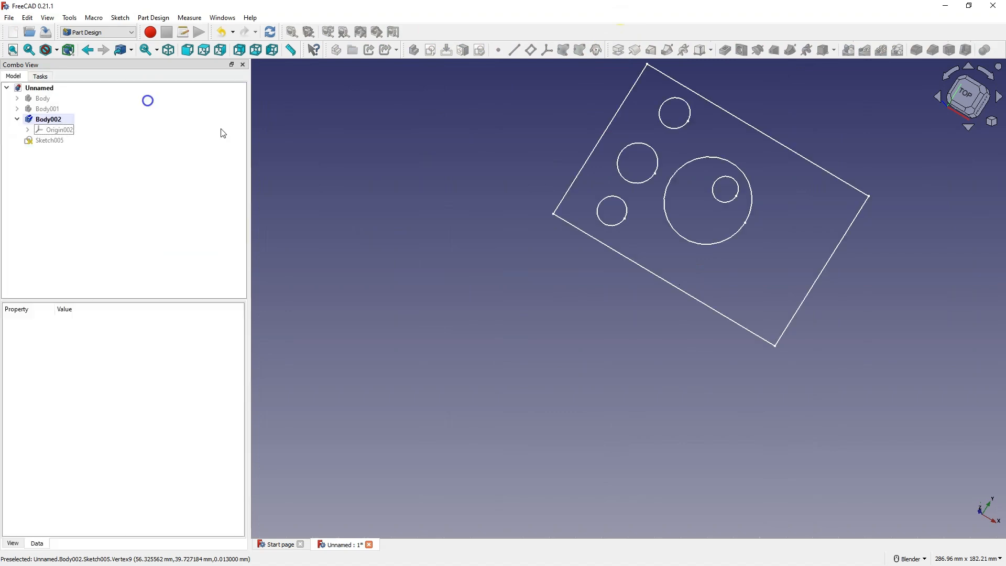
- Move the nested circle outside the rectangle, enlarge it, and try to pad the sketch 10 mm
left_click(59, 140)
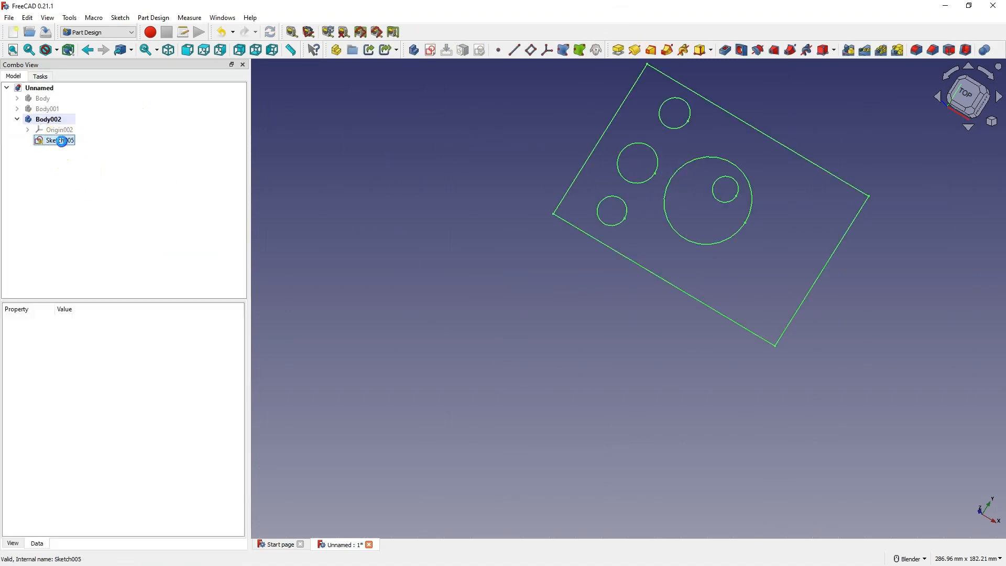
double_click(61, 141)
mouse_move(658, 158)
left_mouse_down()
mouse_move(487, 244)
mouse_move(459, 233)
mouse_move(456, 198)
left_mouse_up()
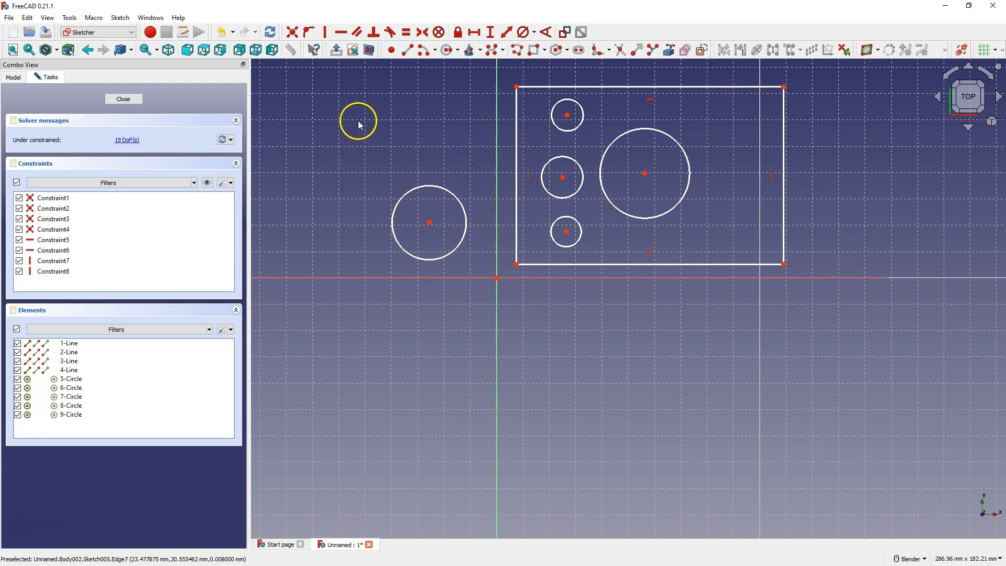
left_click(123, 99)
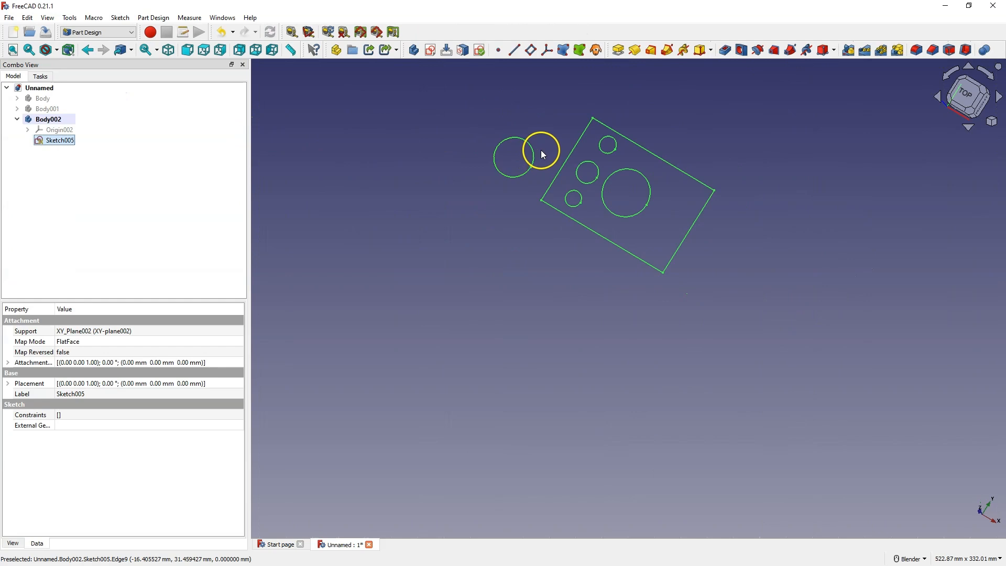
left_click(618, 49)
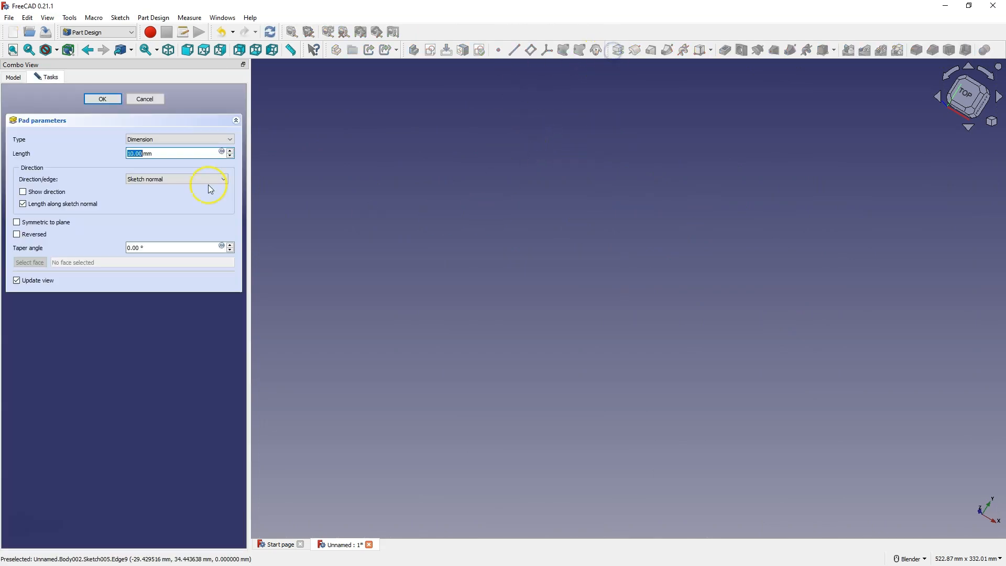
left_click(152, 100)
- Delete the circle outside the rectangle and pad the sketch 10 mm
double_click(60, 139)
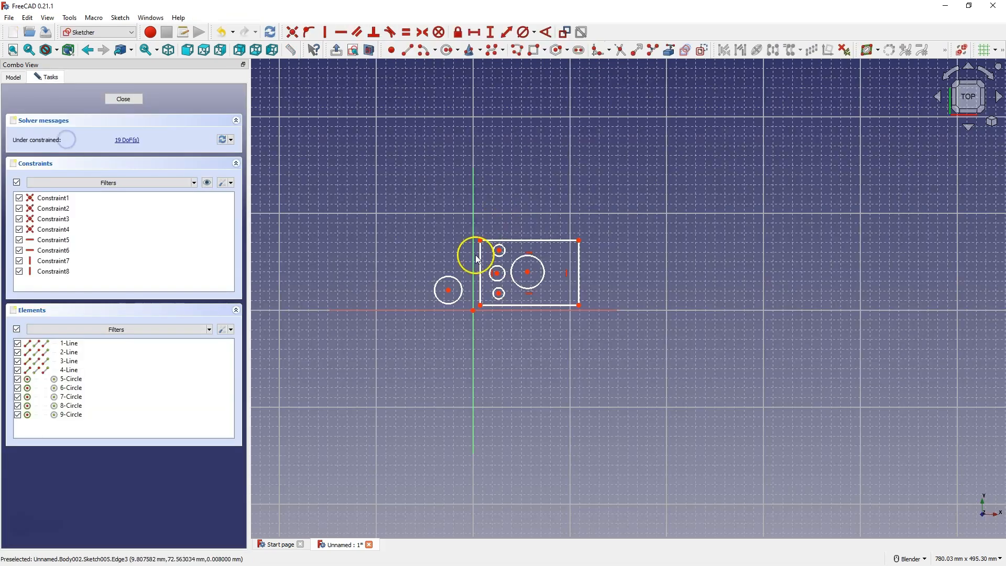
left_click(442, 279)
key("Delete")
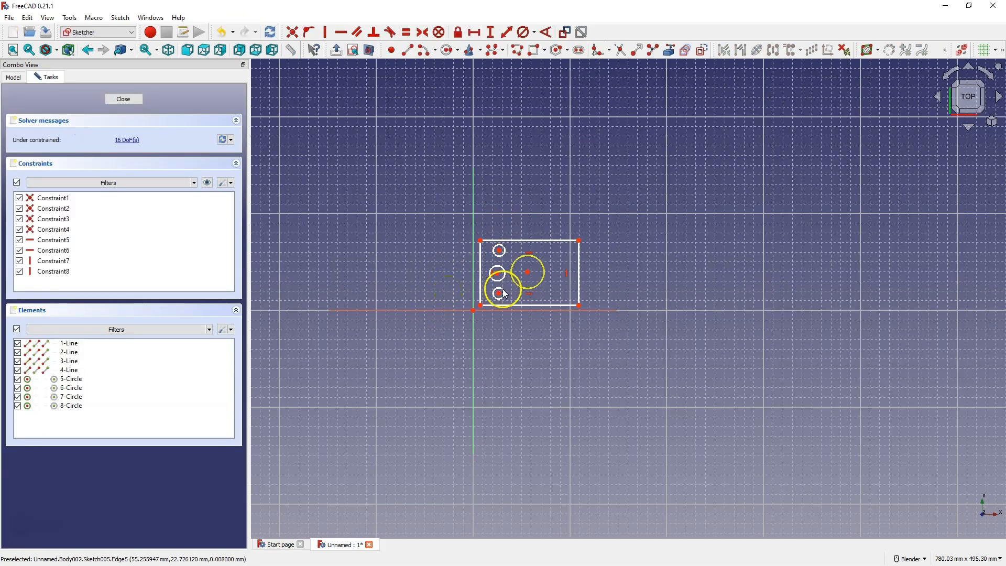
left_click(125, 99)
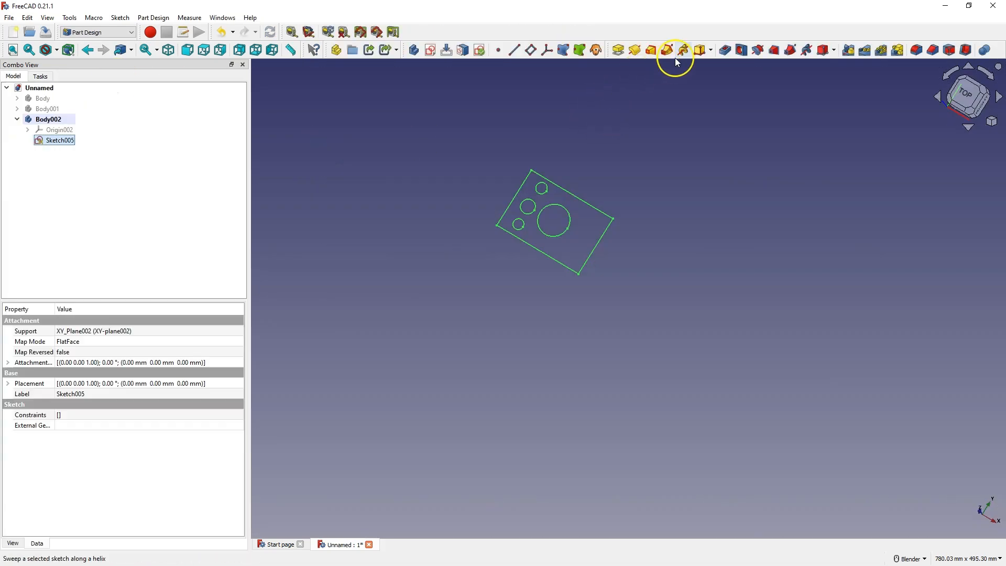
left_click(617, 49)
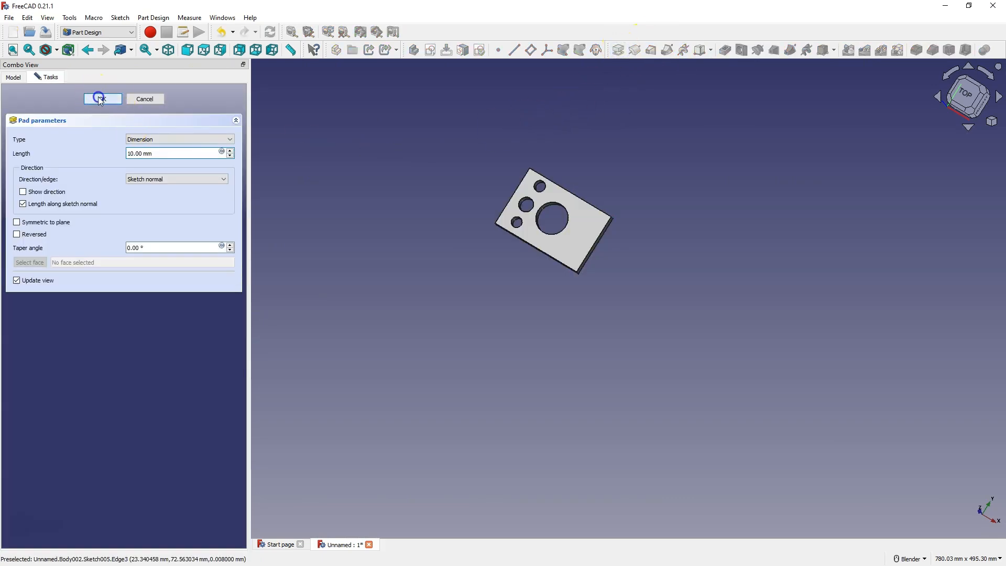
left_click(101, 99)
- Sketch a small upright rectangle on the plate's top face, near the corner opposite the three small holes
scroll(537, 193, "up", 5)
middle_click_drag(537, 193, 552, 212)
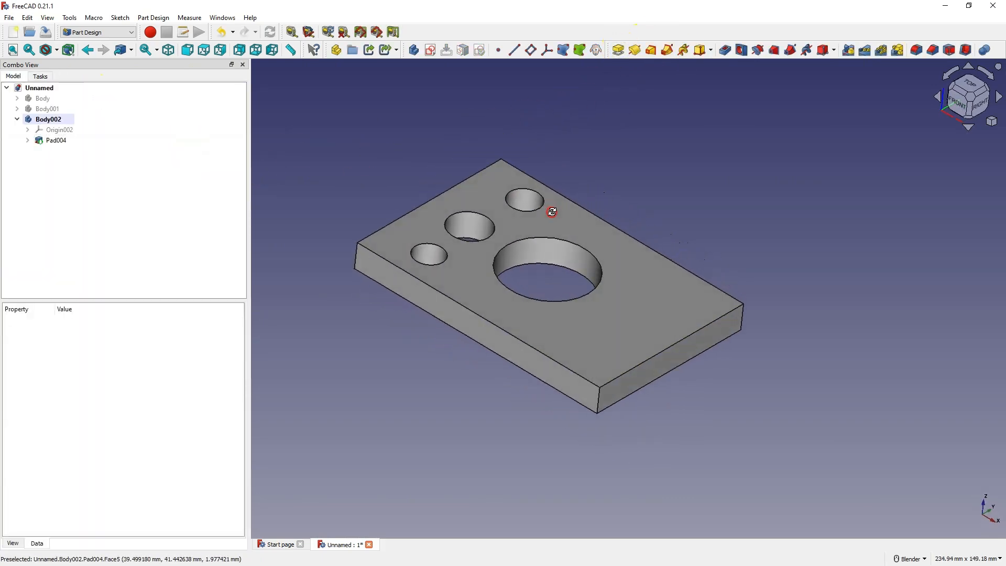
left_click(622, 325)
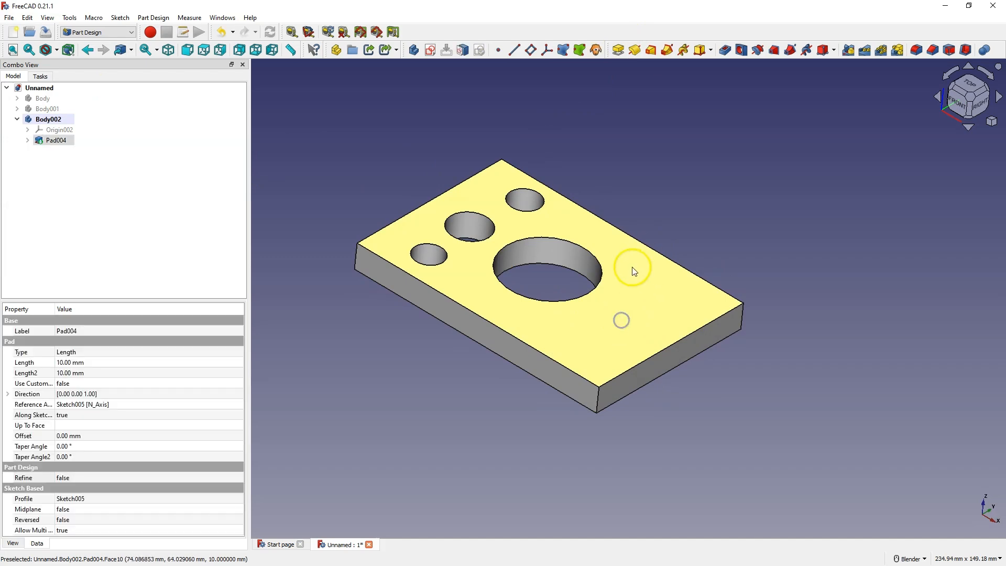
left_click(430, 49)
left_click(532, 50)
left_click(665, 261)
left_click(715, 338)
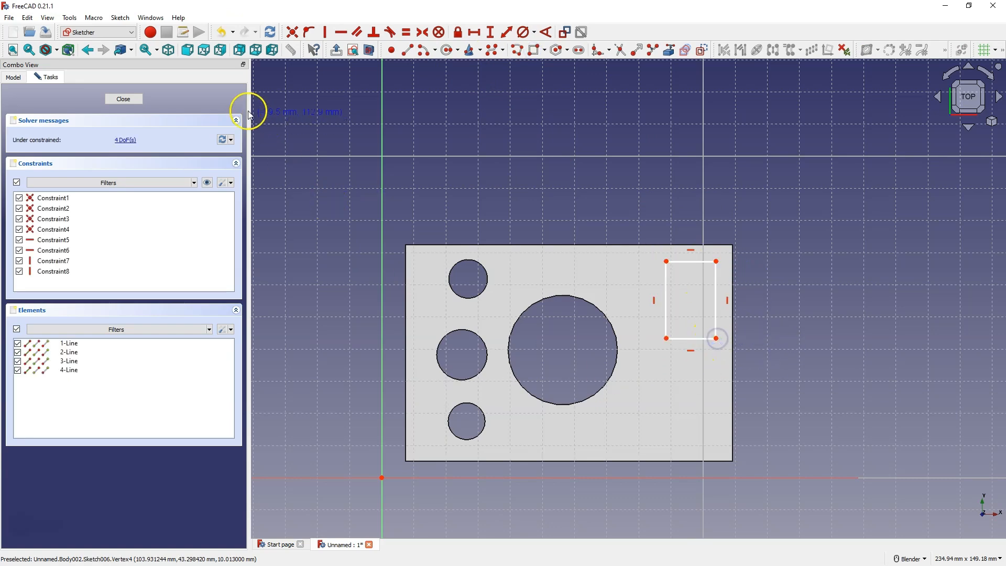
- Pad the small rectangle on the plate's top face 10 mm
left_click(123, 98)
left_click(615, 50)
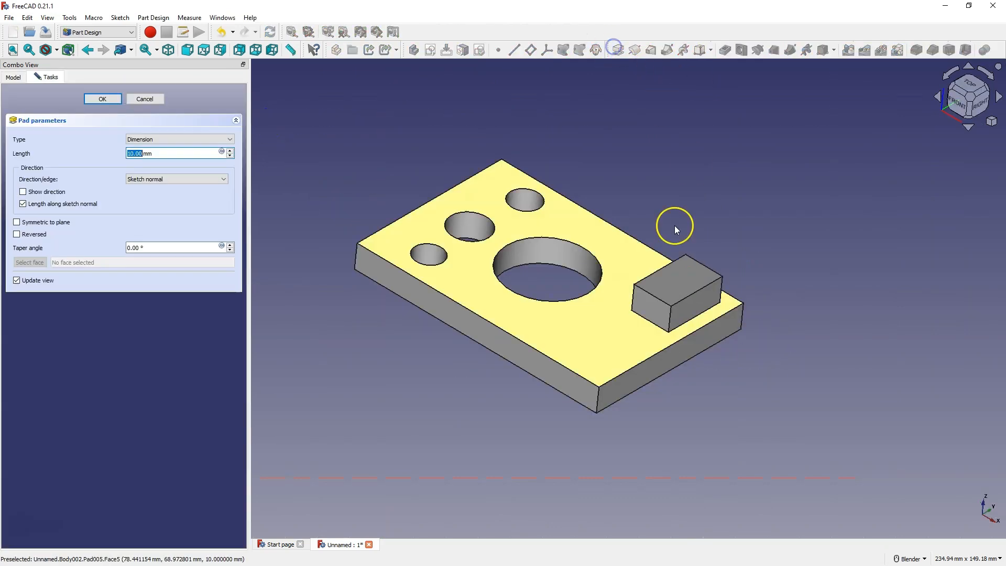
left_click(108, 98)
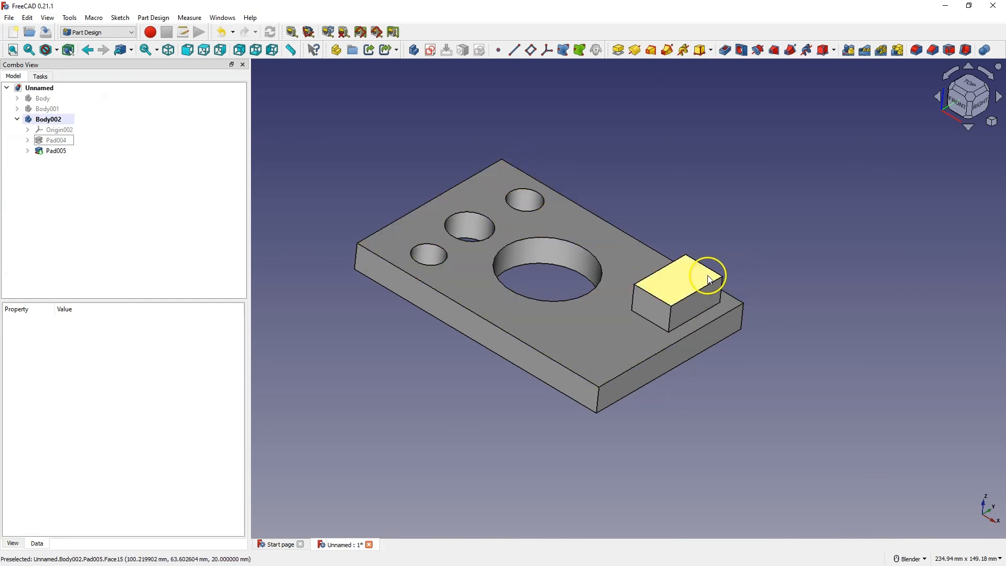
- Sketch a small circle on the top face of the small block and pad it 10 mm
left_click(673, 280)
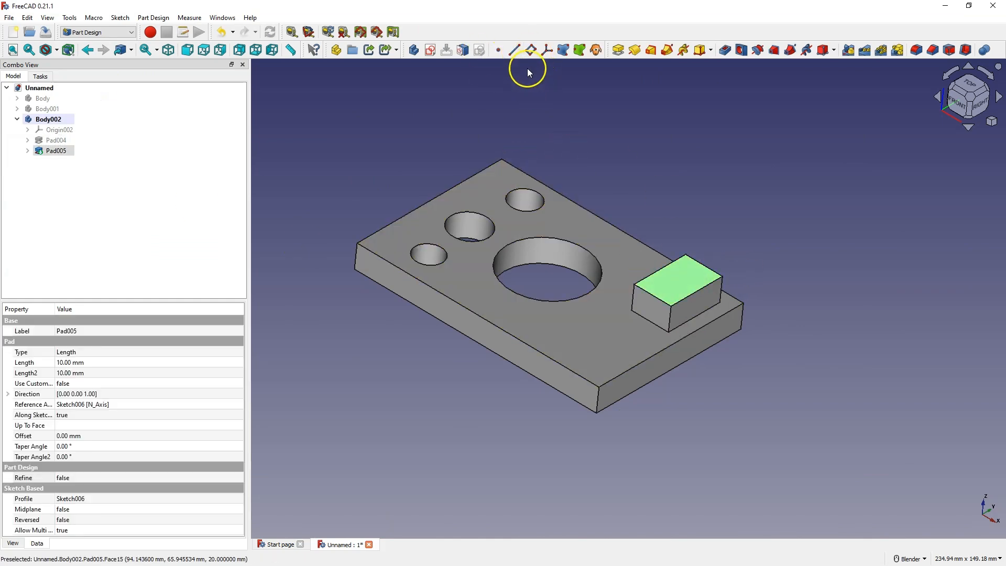
left_click(431, 50)
left_click(448, 50)
left_click(685, 298)
left_click(697, 310)
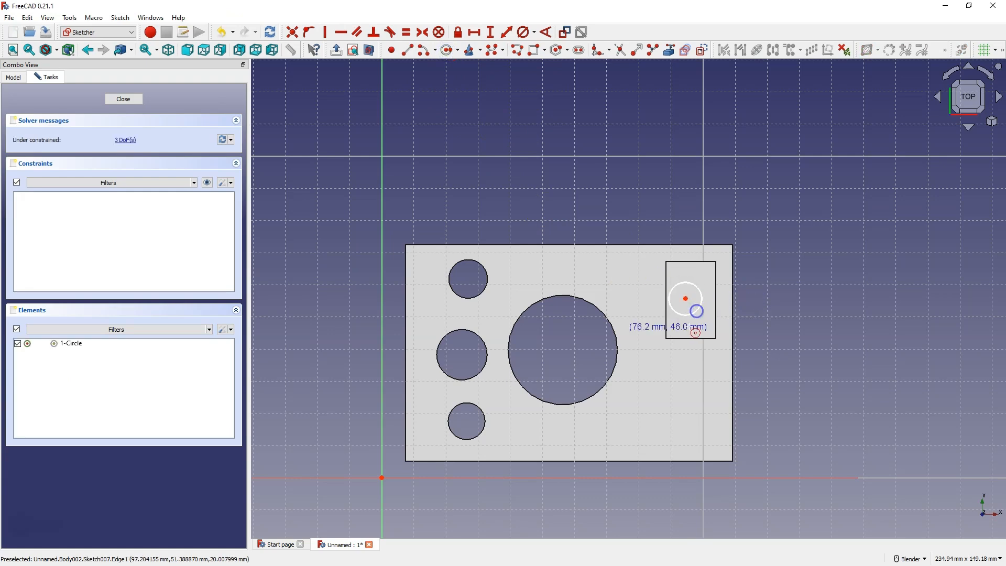
left_click(125, 99)
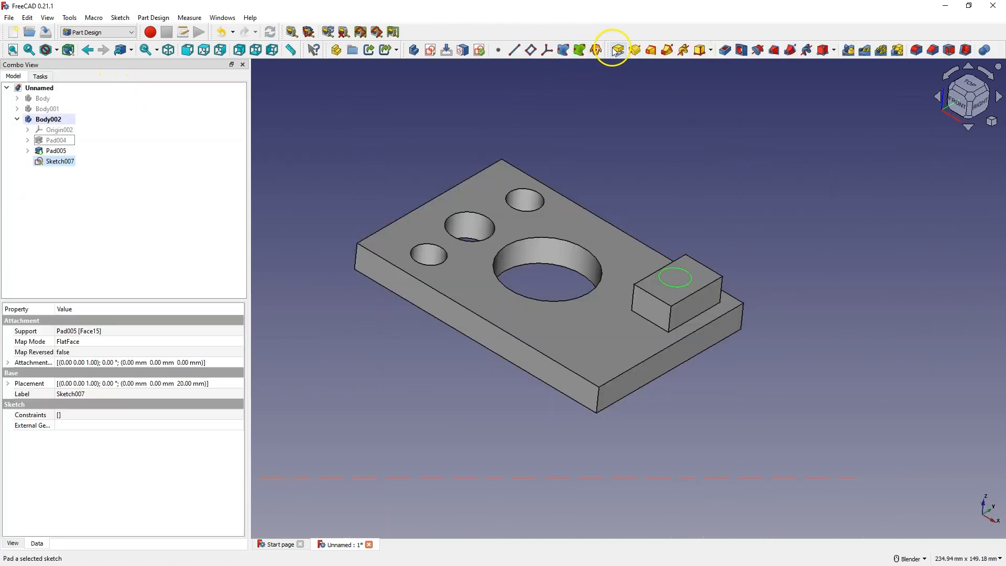
left_click(616, 49)
left_click(113, 100)
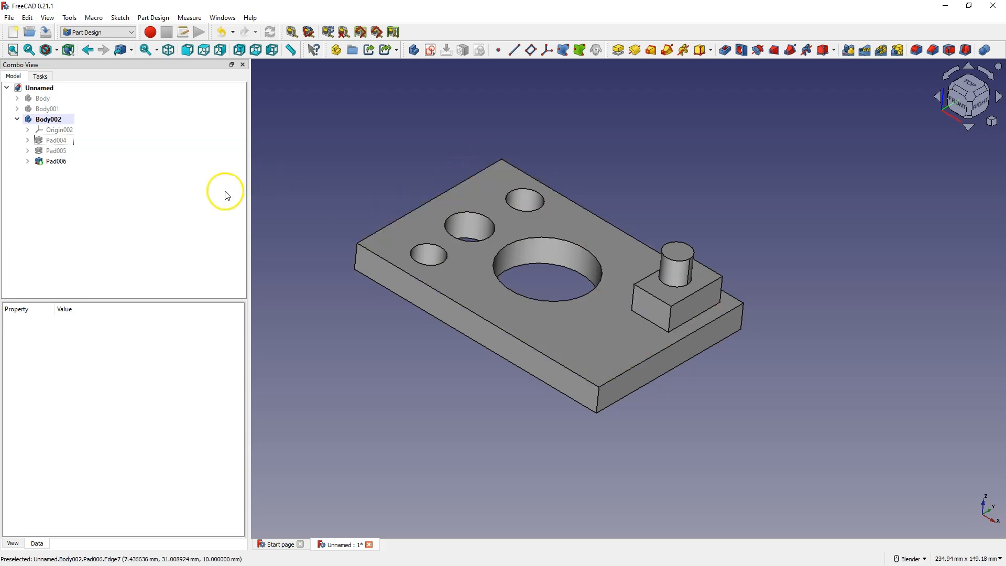
- Edit the plate's base sketch, adding a circle near the upper edge beside the large circle and deleting the uppermost of the three small circles
left_click(27, 140)
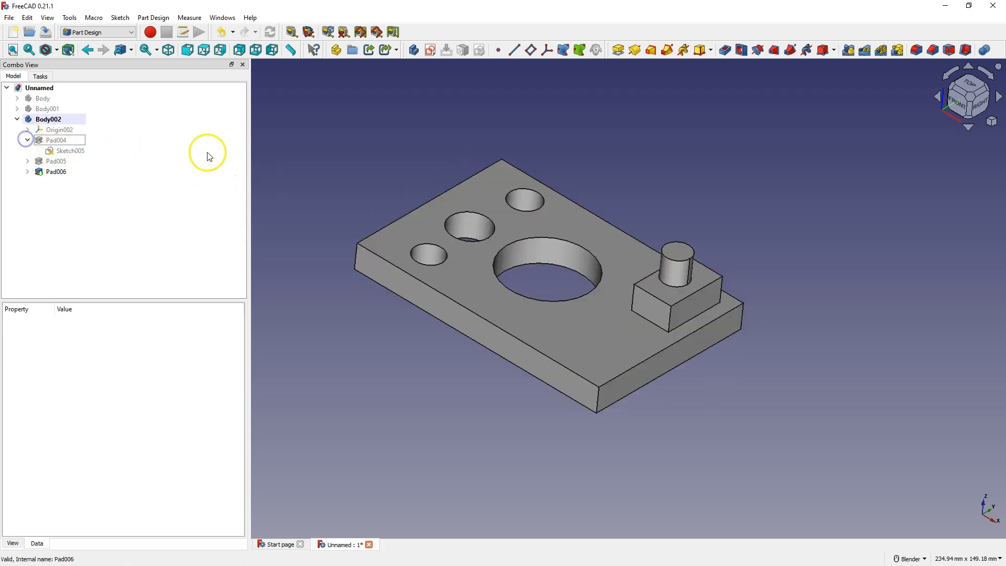
double_click(73, 150)
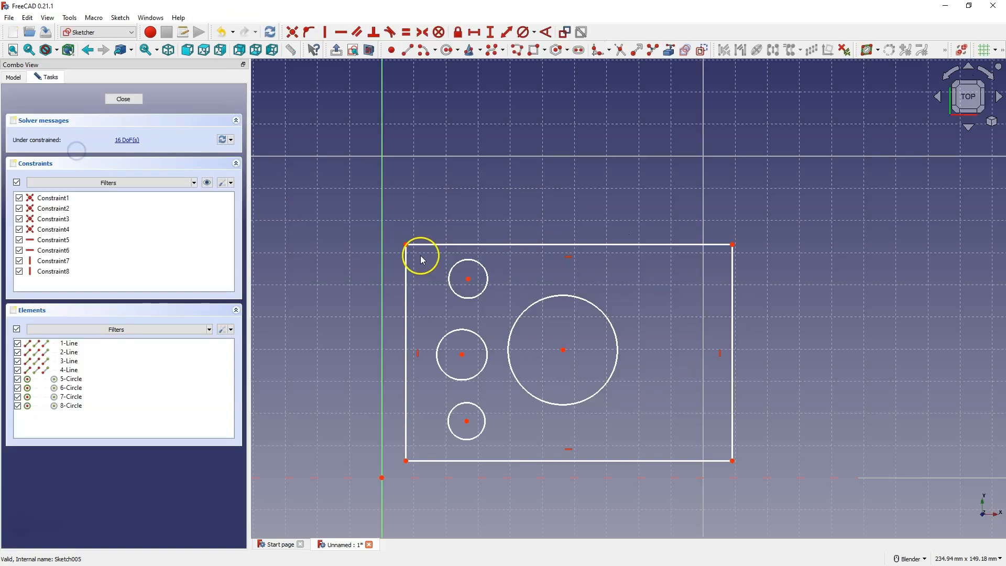
left_click(447, 50)
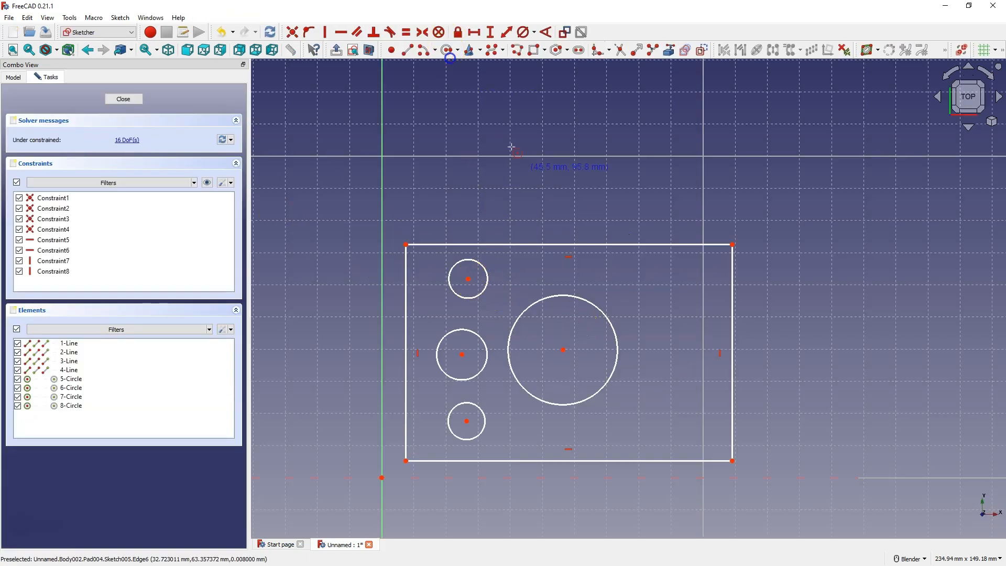
left_click(642, 275)
left_click(651, 301)
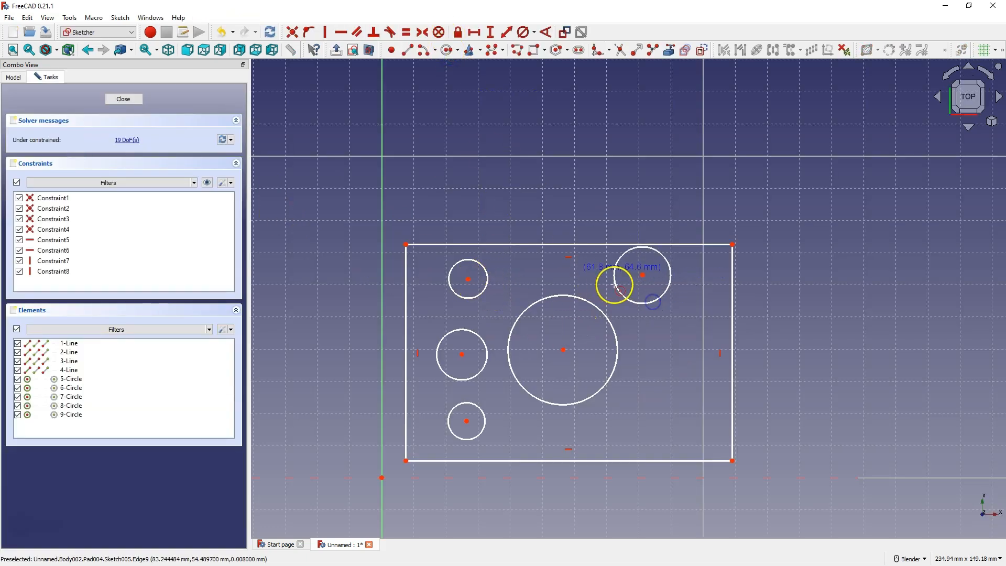
left_click(483, 292)
key("Delete")
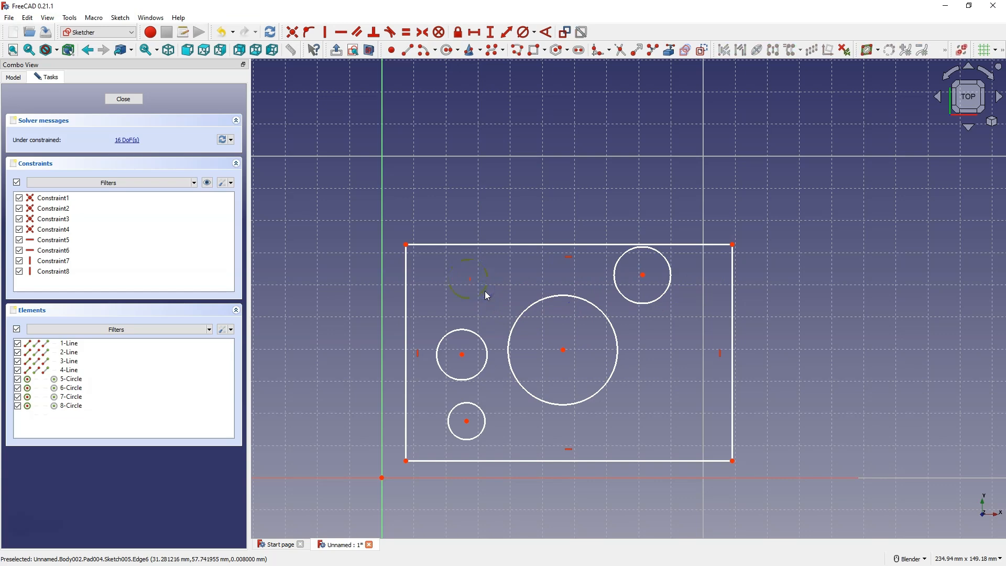
left_click(124, 99)
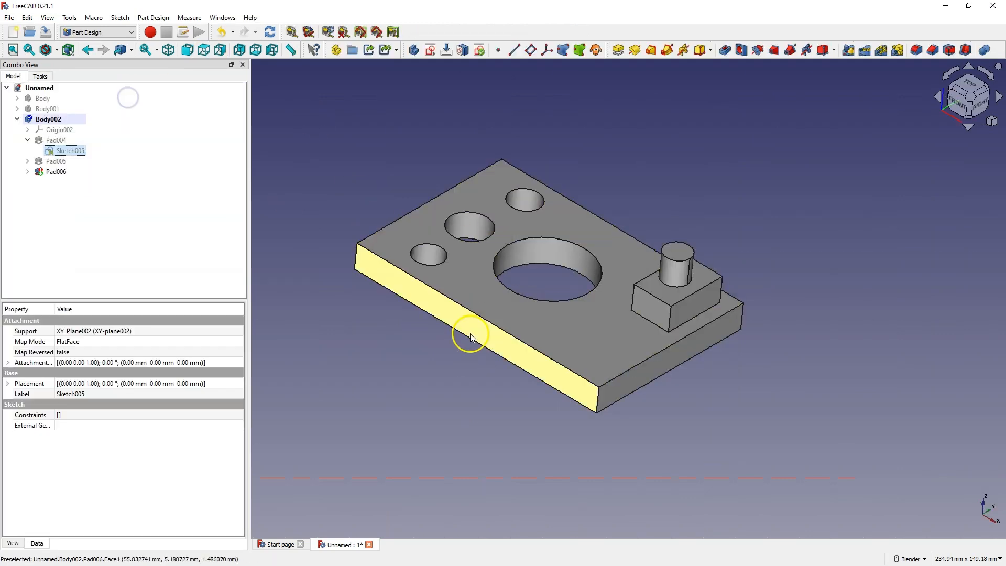
- Inspect the cylinder's pad and its sketch placement, and undo the last edits to the plate's base sketch
middle_click_drag(526, 217, 504, 272)
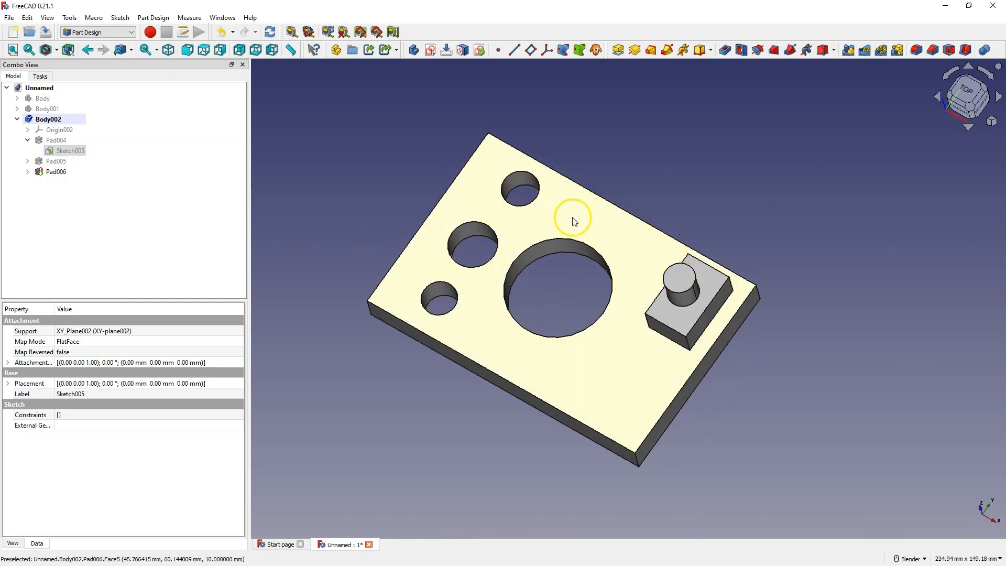
left_click(54, 173)
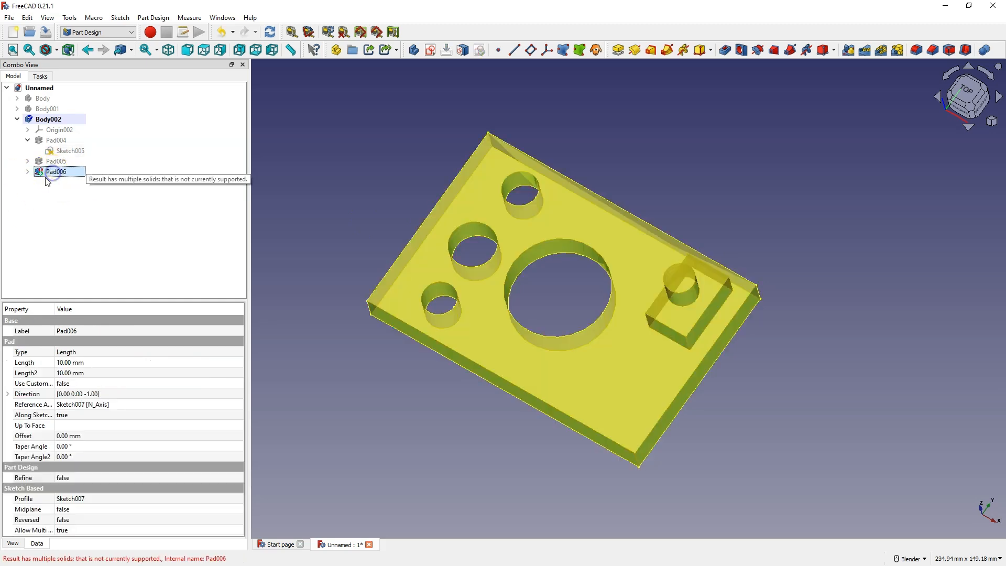
left_click(429, 146)
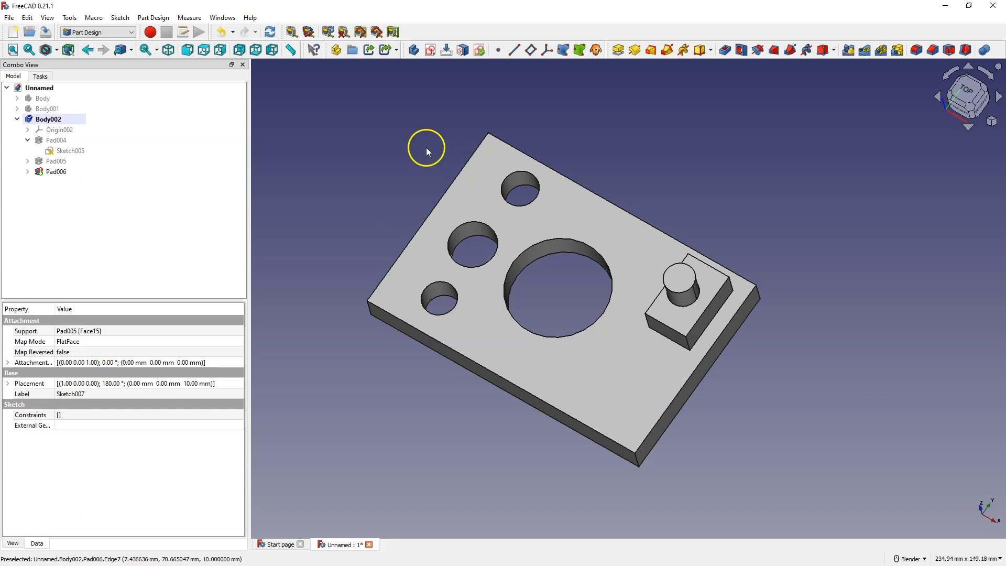
left_click(27, 171)
left_click(74, 182)
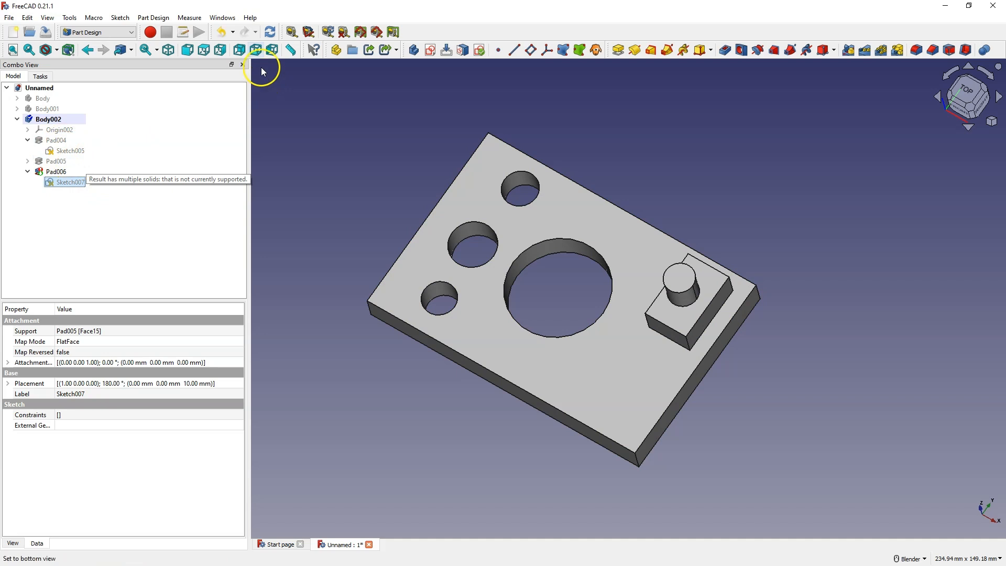
left_click(228, 36)
left_click(226, 37)
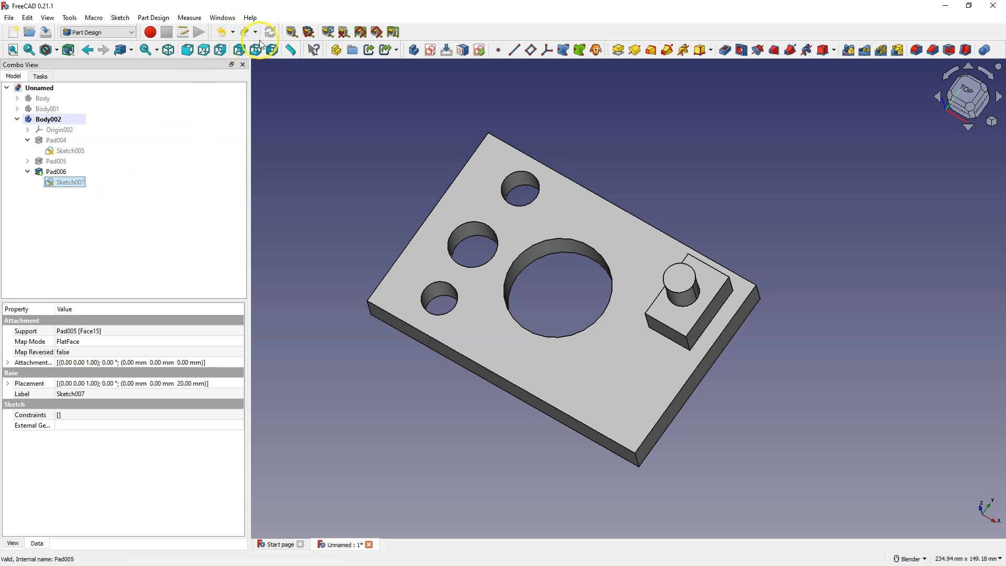
- Enlarge the circle in the cylinder's sketch until it extends well beyond the edges of the small block
double_click(61, 183)
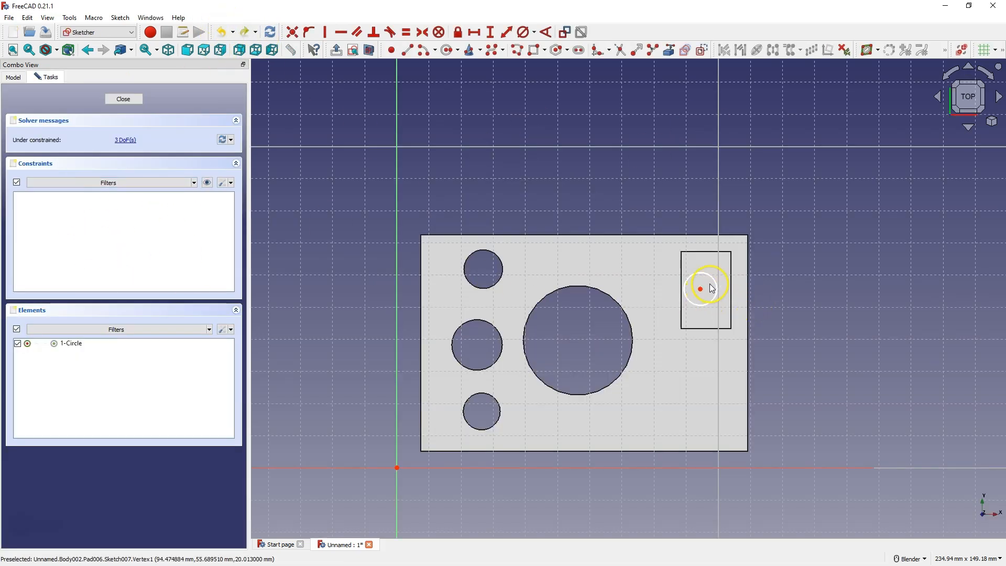
left_click(770, 274)
left_click(125, 98)
mouse_move(614, 316)
middle_mouse_down()
mouse_move(584, 184)
mouse_move(603, 297)
middle_mouse_up()
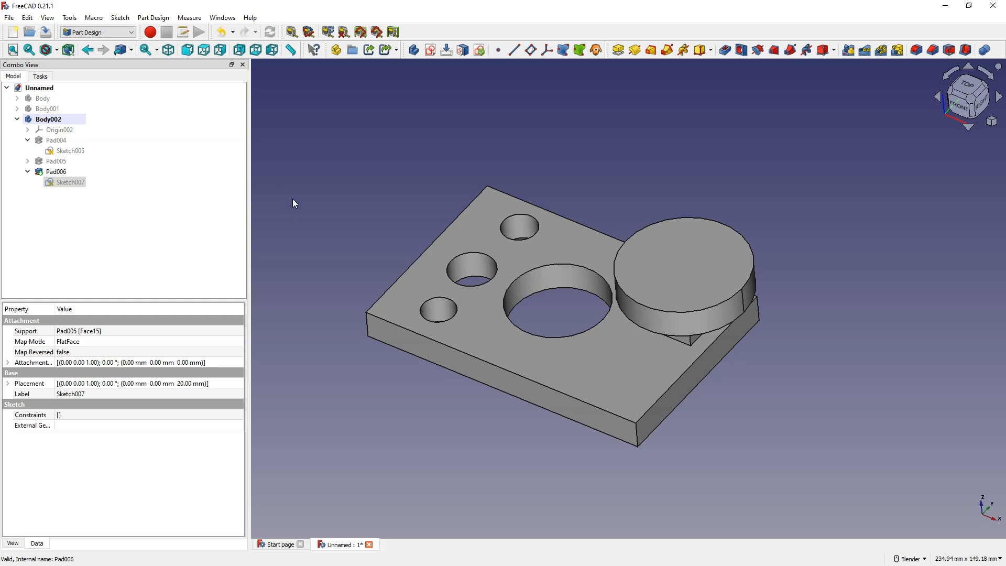
- Hide Body002 and create a new body
left_click(17, 120)
left_click(45, 120)
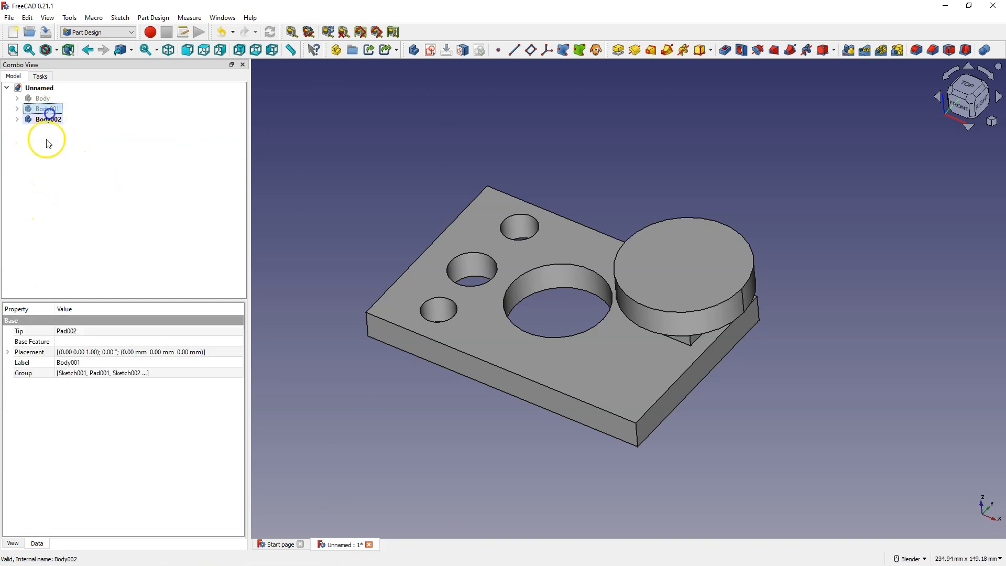
key("space")
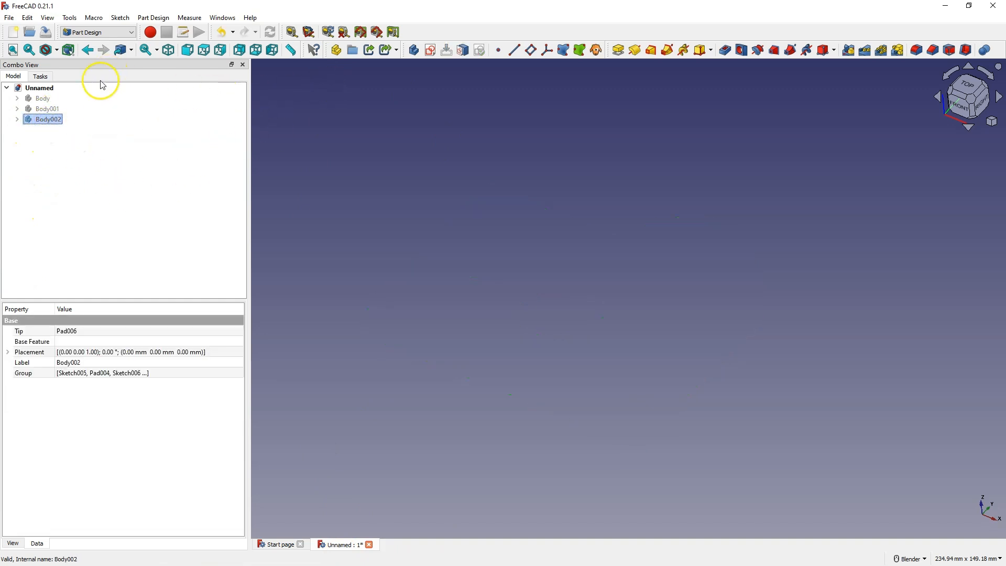
left_click(83, 138)
left_click(411, 50)
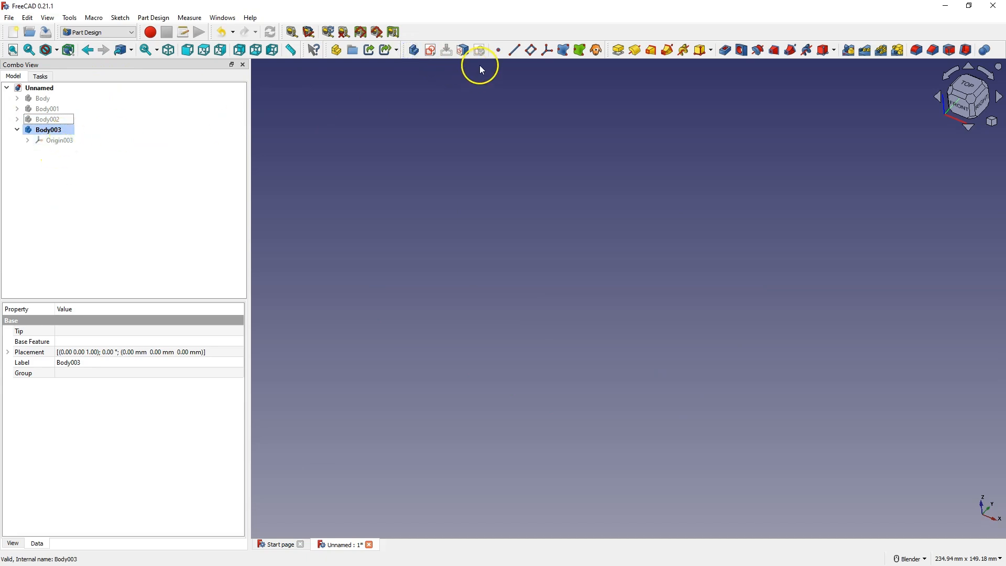
- Start a sketch on the new body's XY plane and turn off automatic removal of redundant constraints
left_click(431, 51)
left_click(325, 253)
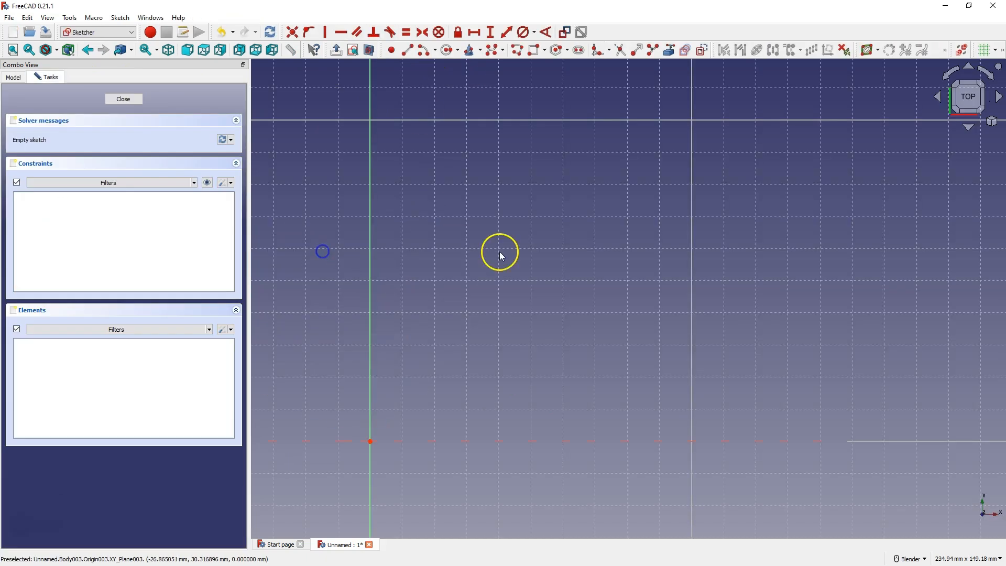
scroll(572, 243, "down", 4)
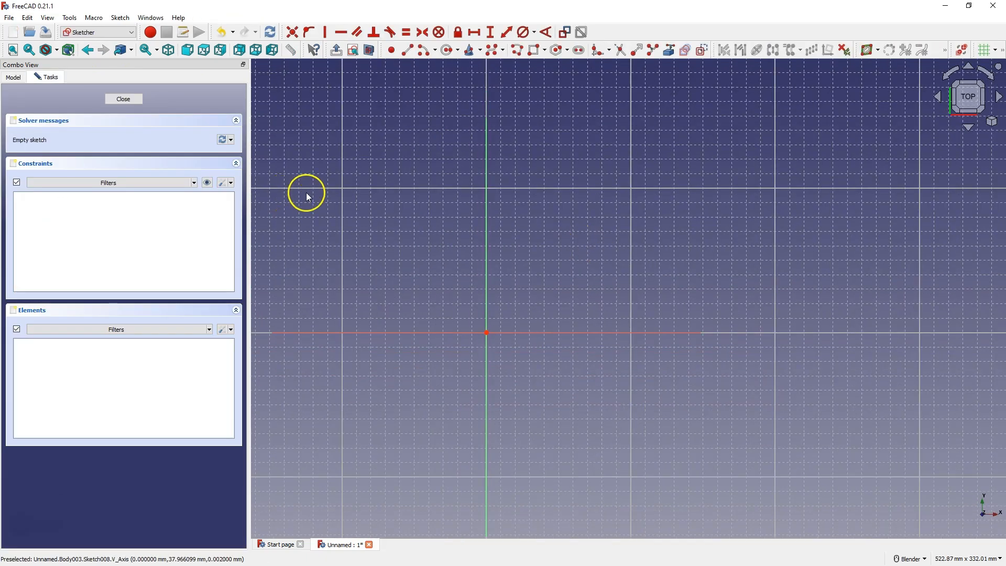
left_click(229, 182)
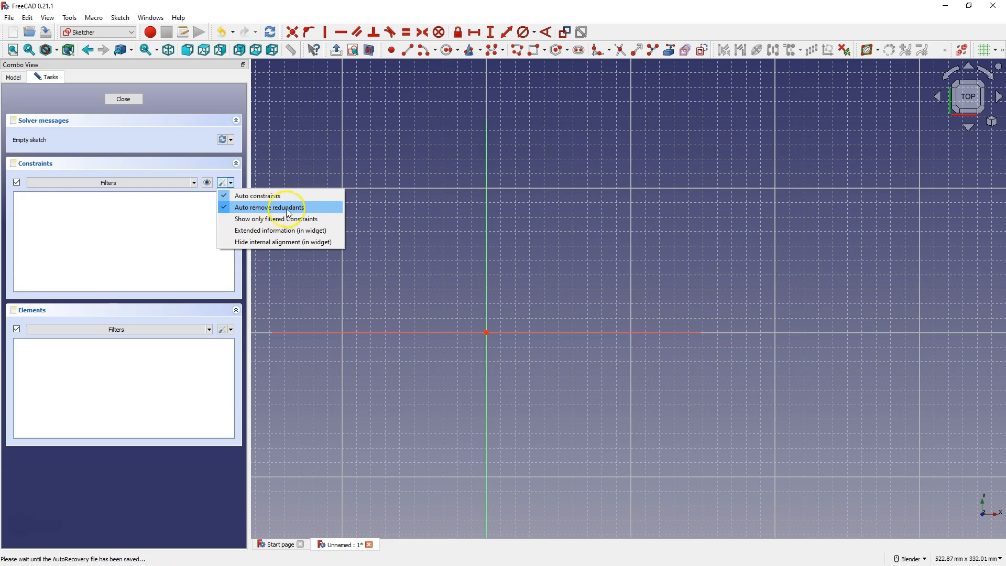
left_click(224, 207)
- Sketch a wide rectangle about 132 mm high that encloses the origin off-centre
left_click(532, 51)
left_click(444, 362)
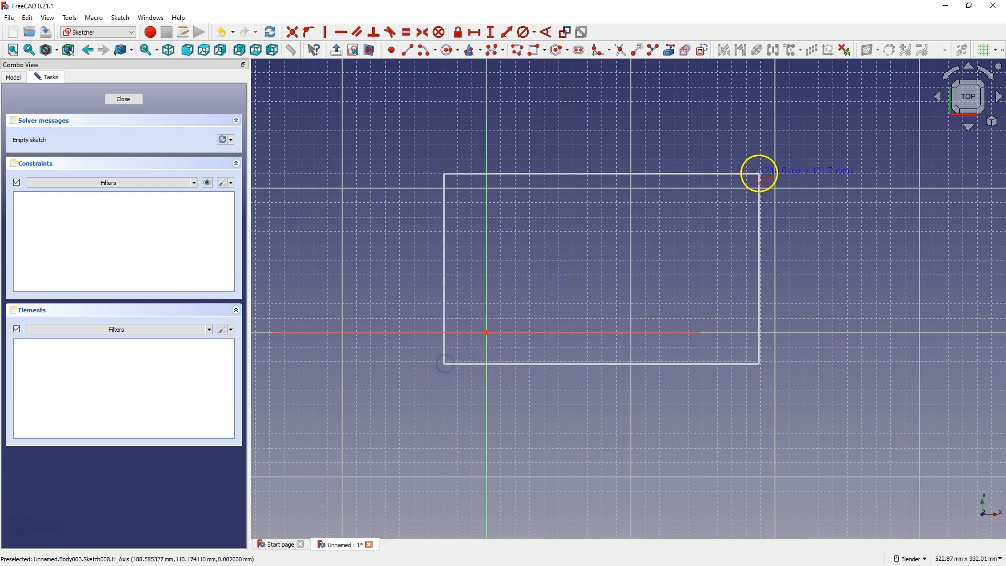
left_click(759, 173)
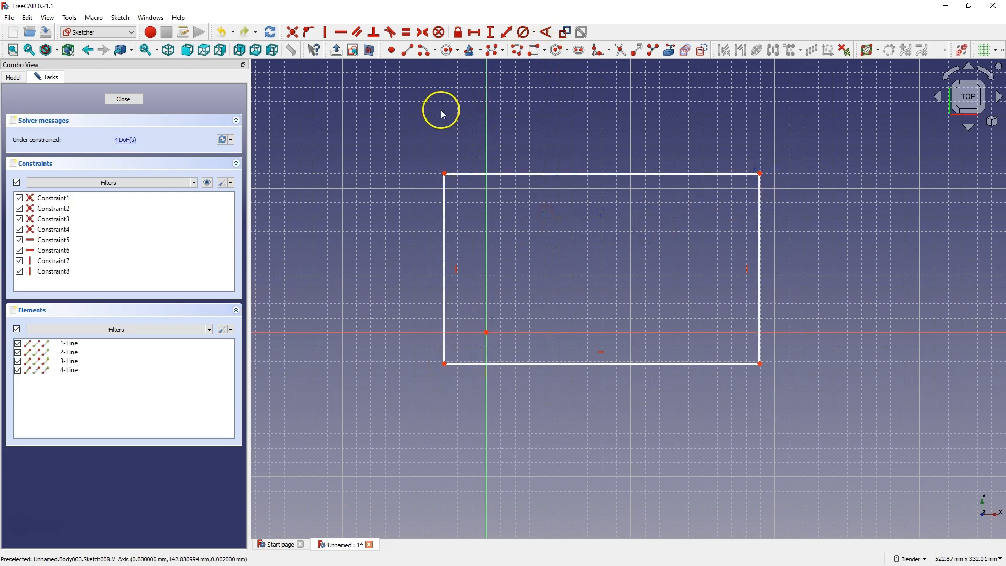
- Constrain the rectangle's two upper corners symmetrically about the vertical axis
left_click(445, 173)
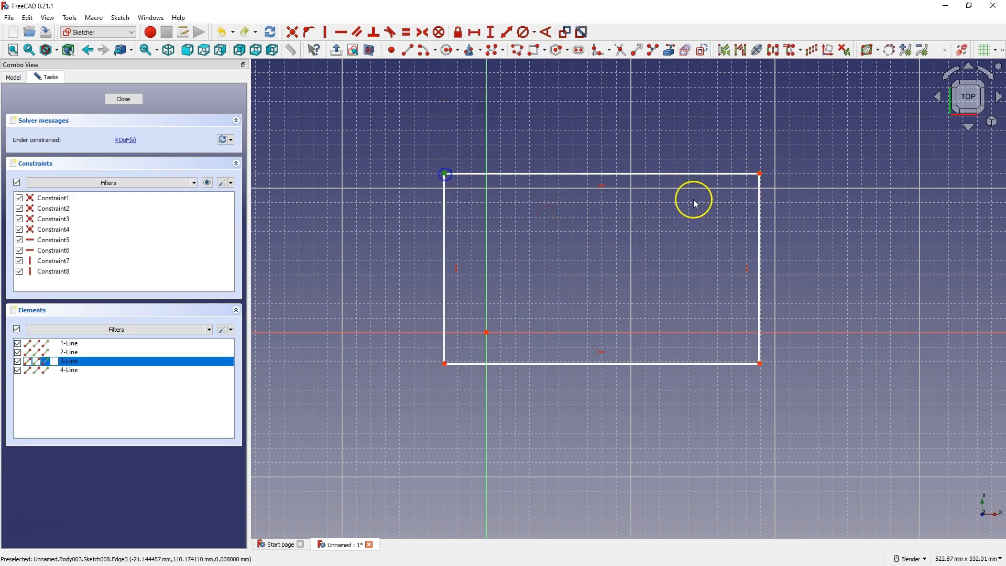
left_click(759, 173)
left_click(476, 114)
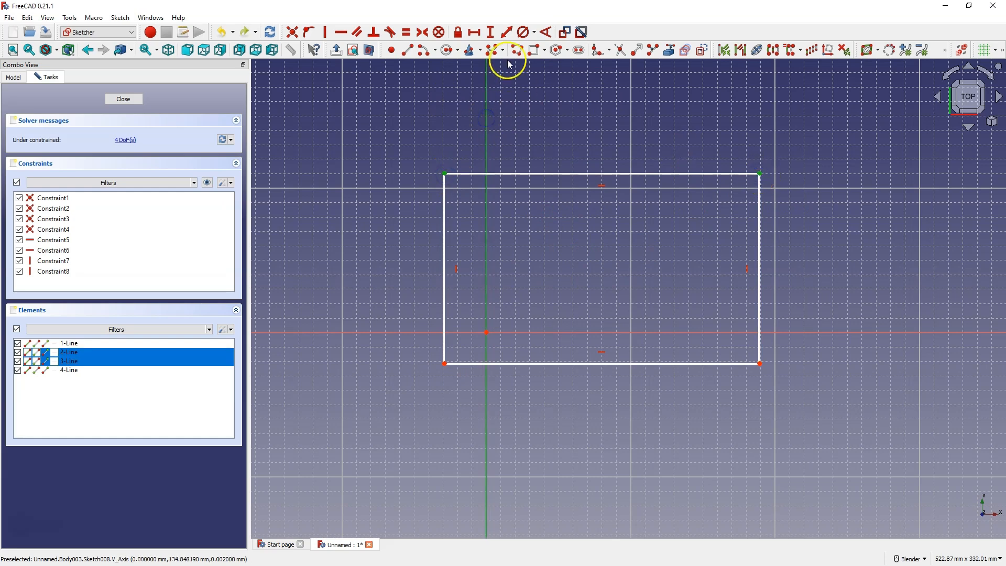
left_click(422, 32)
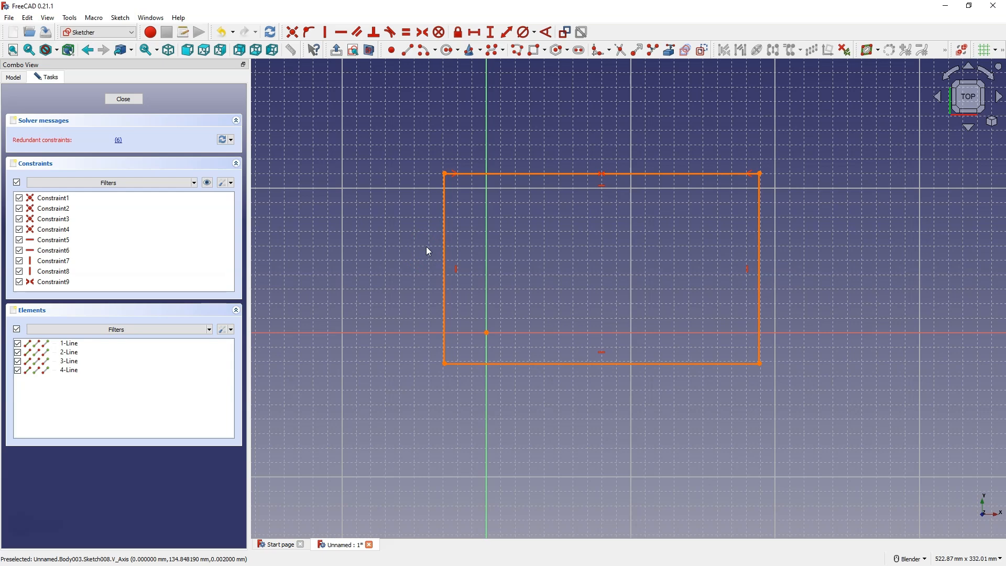
- Find the redundant constraint in the sketch and delete the horizontal constraint on the rectangle's upper edge
left_click_drag(444, 237, 505, 203)
left_click(119, 141)
left_click_drag(613, 180, 593, 208)
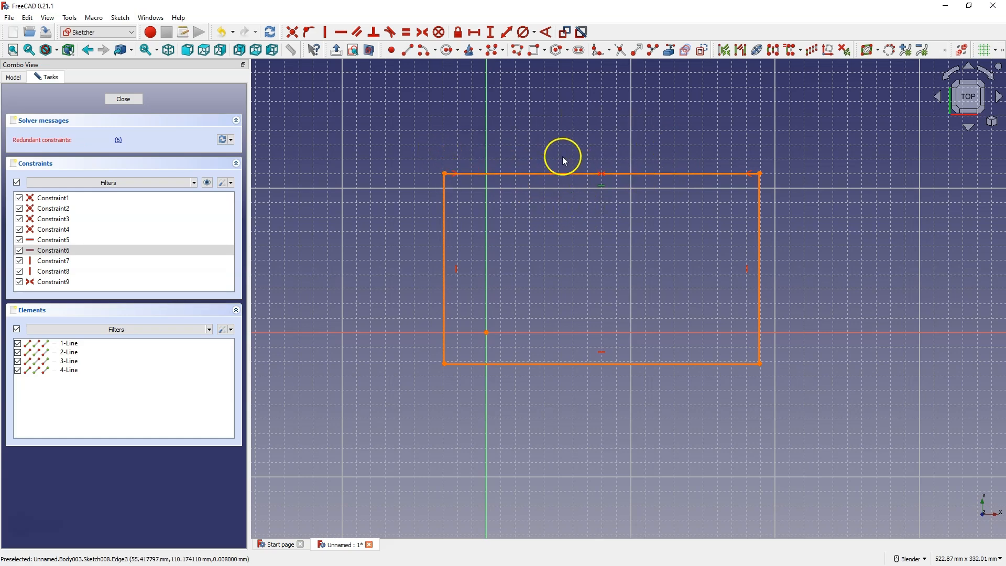
left_click(576, 211)
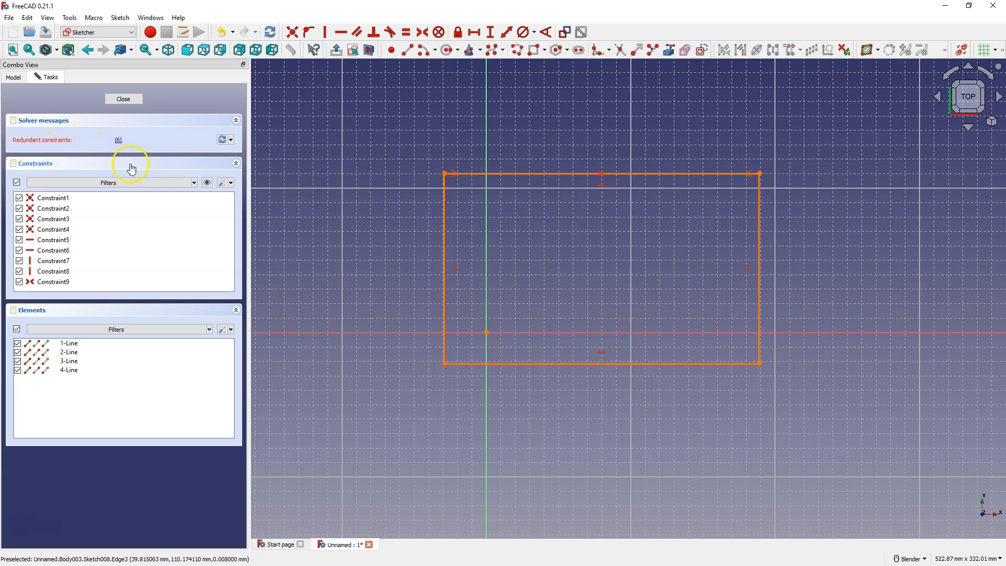
left_click(119, 142)
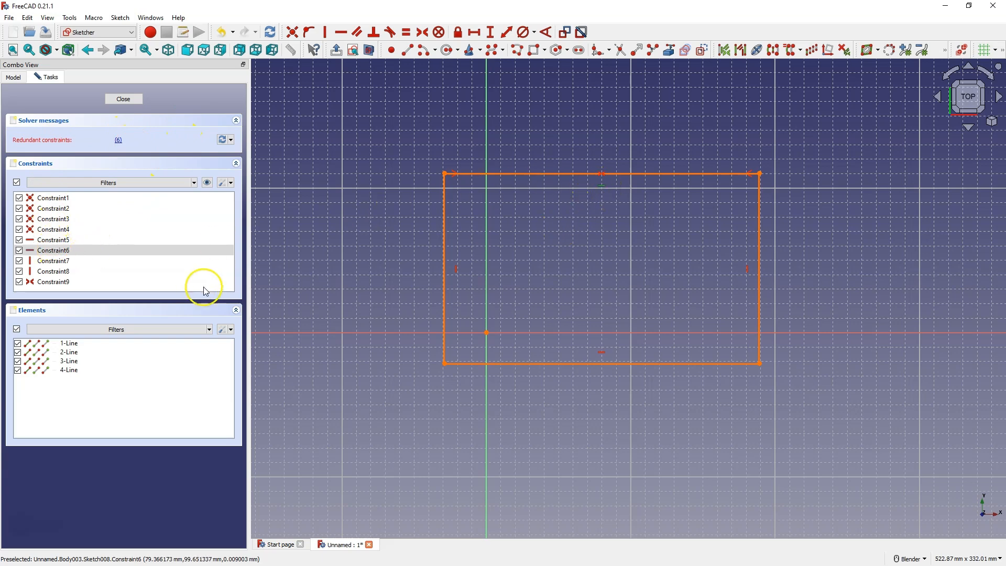
key("Delete")
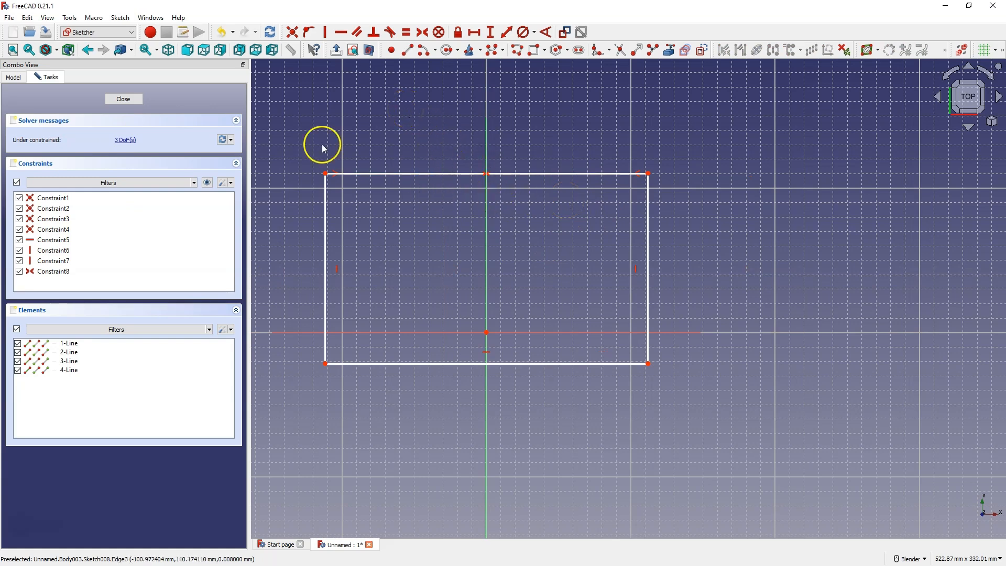
- Turn on automatic removal of redundant constraints and delete the whole existing rectangle from the sketch
left_click(230, 184)
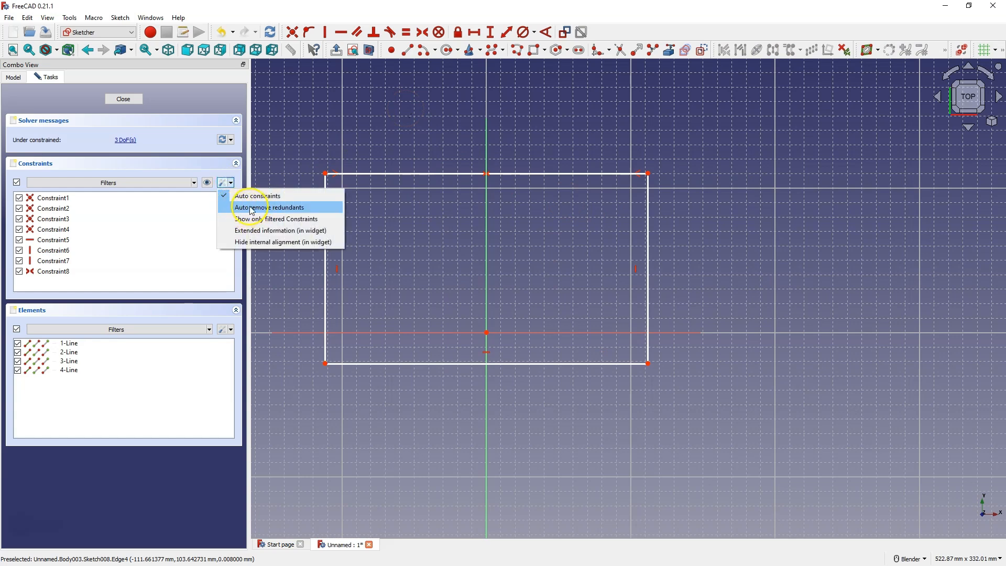
left_click(257, 208)
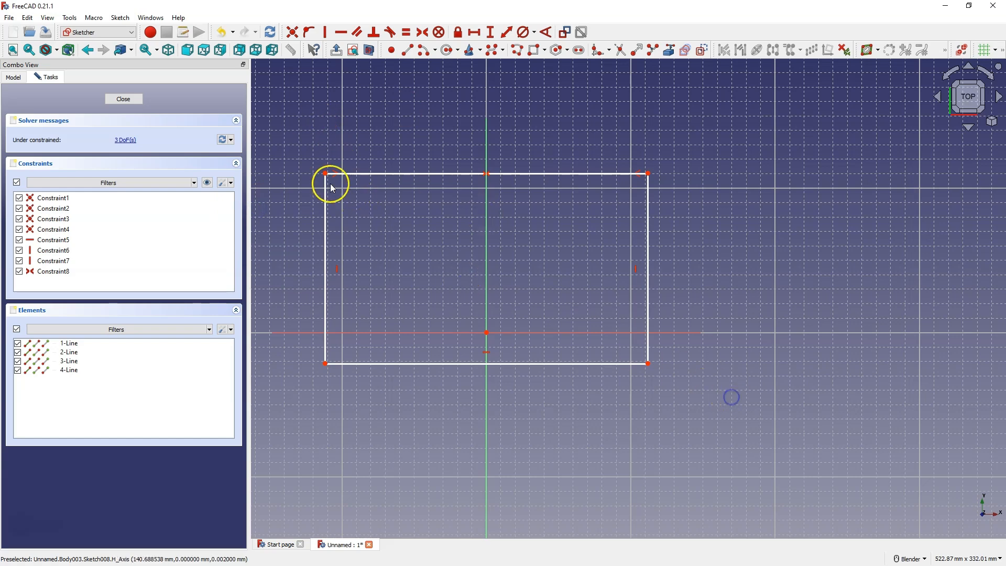
left_click_drag(304, 156, 754, 412)
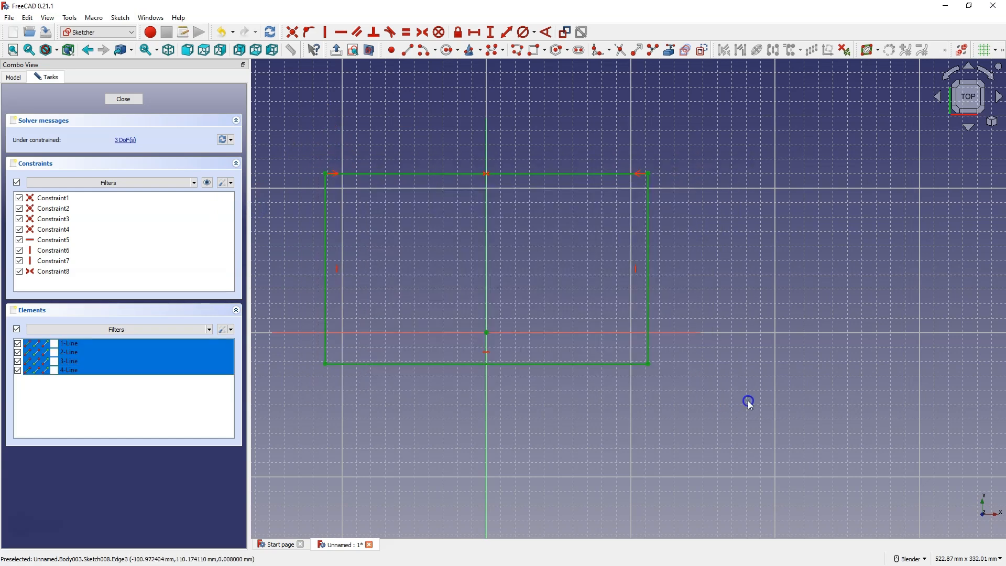
key("Delete")
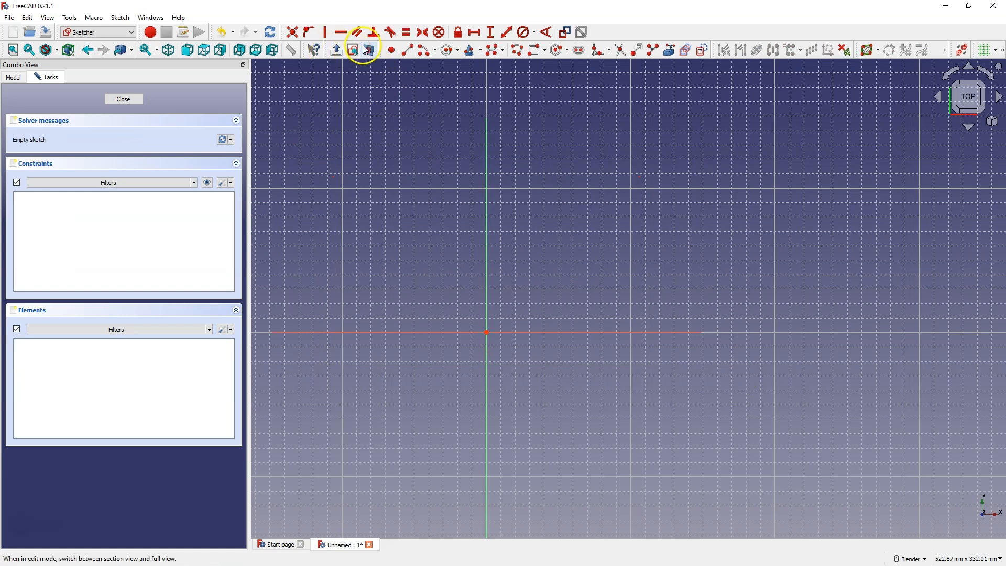
- Sketch a new wide rectangle that encloses the origin near its left edge
left_click(536, 52)
left_click(453, 252)
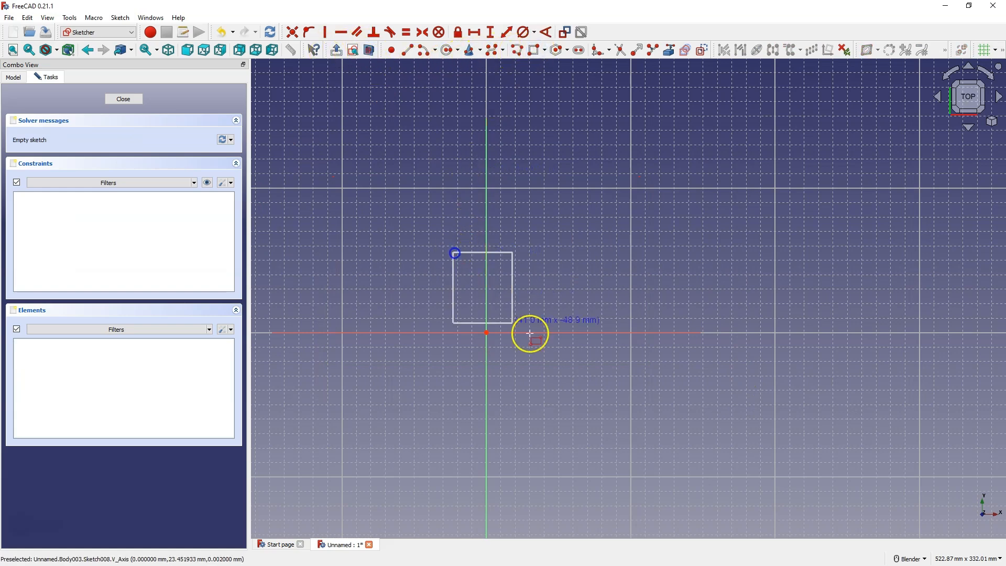
left_click(732, 425)
right_click(561, 277)
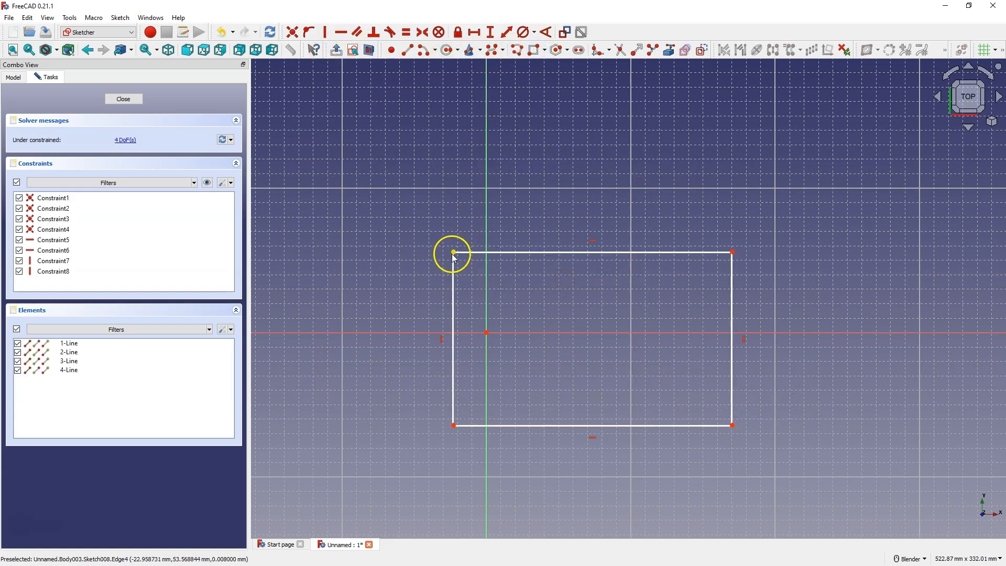
- Constrain the new rectangle's two upper corners symmetrically about the vertical axis and close the sketch
left_click(453, 253)
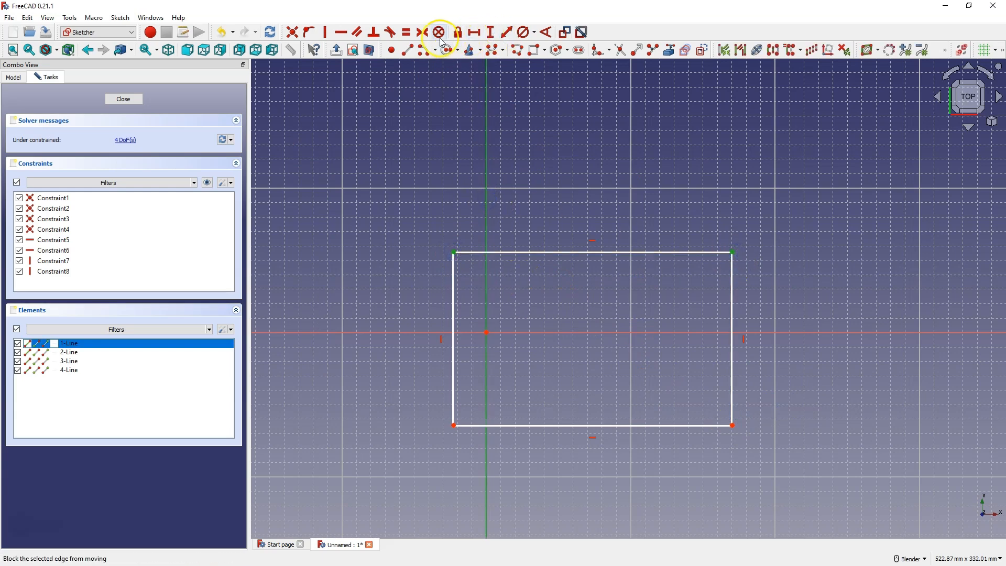
left_click(423, 32)
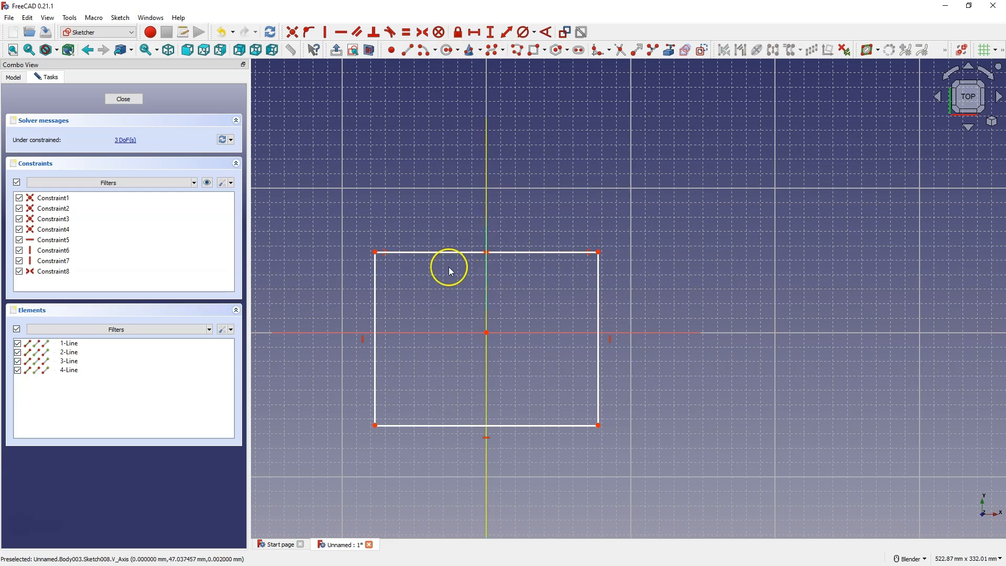
left_click(116, 101)
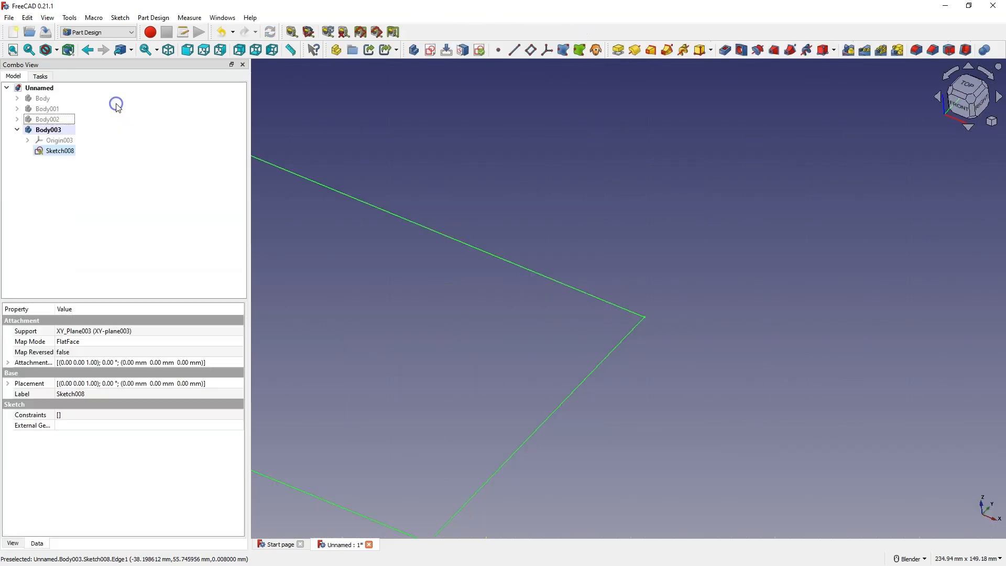
left_click(152, 7)
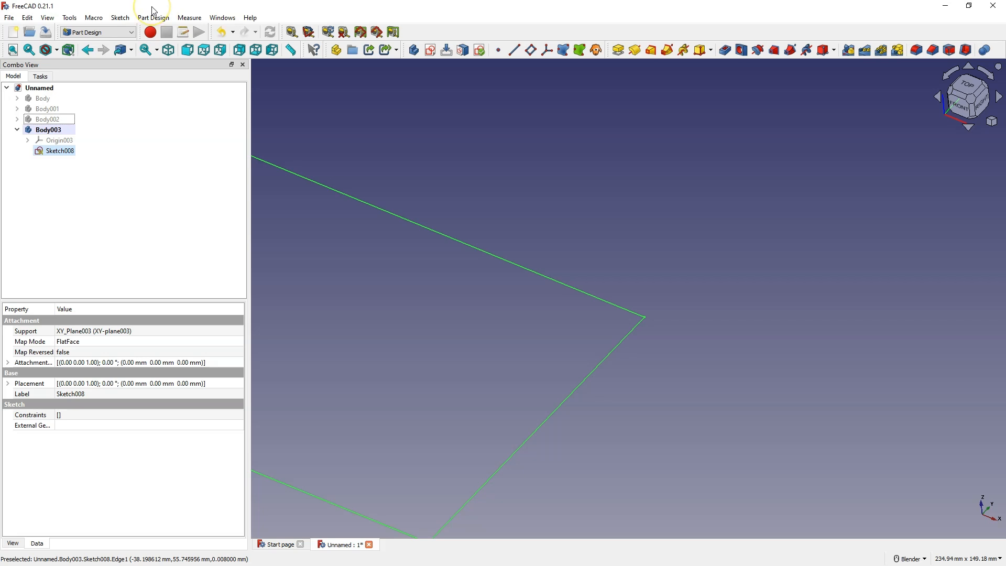